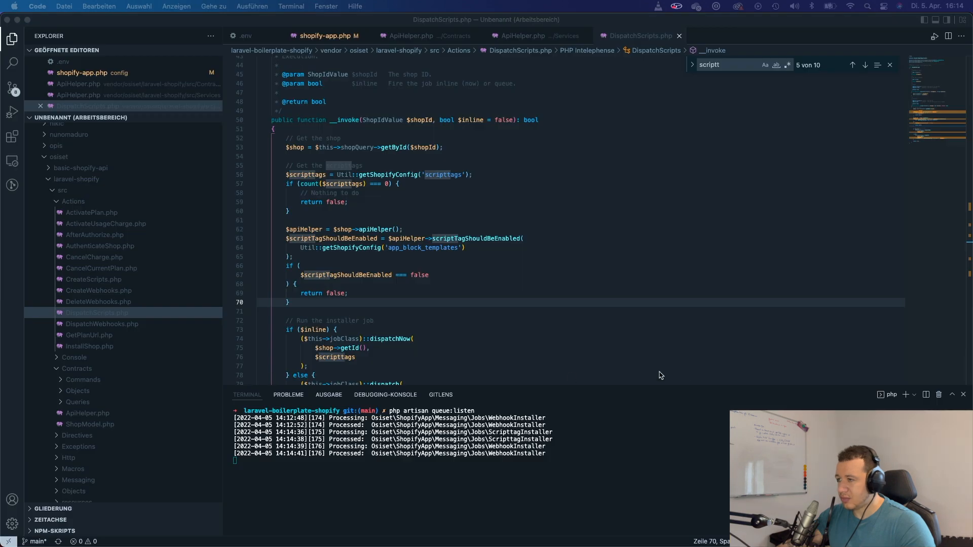
scroll(601, 251, down, 8)
scroll(592, 270, down, 5)
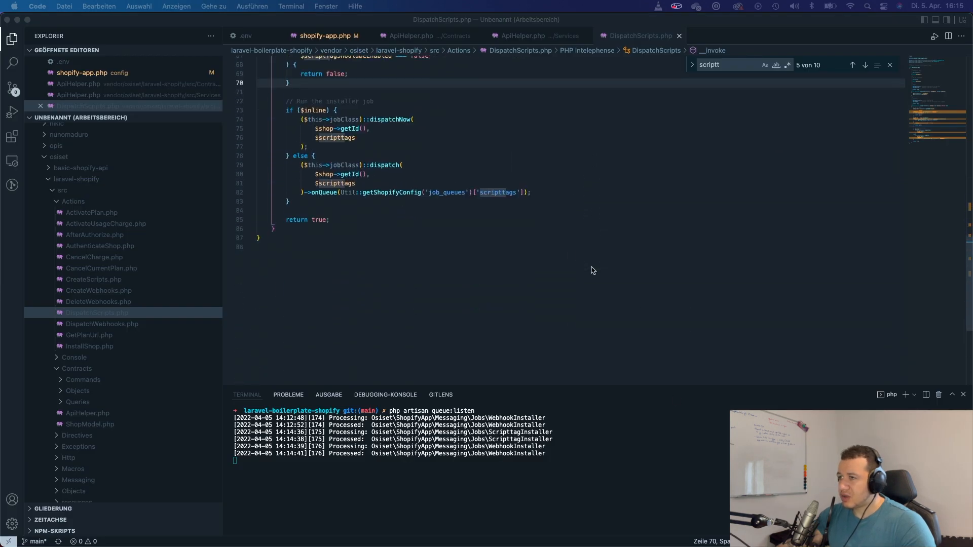
scroll(593, 270, up, 4)
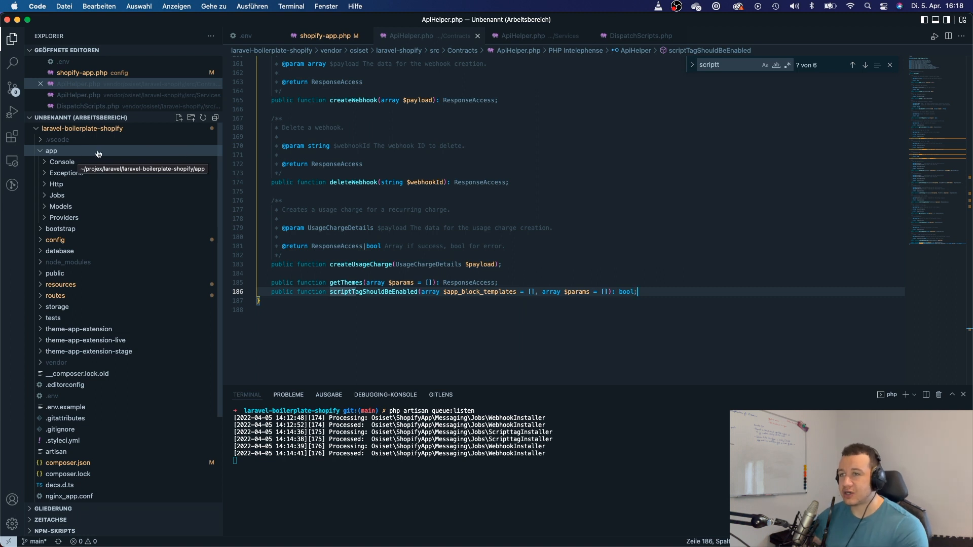
Create an Overrides folder inside app and locate the vendor Contracts ApiHelper.php in the Explorer.
click(68, 152)
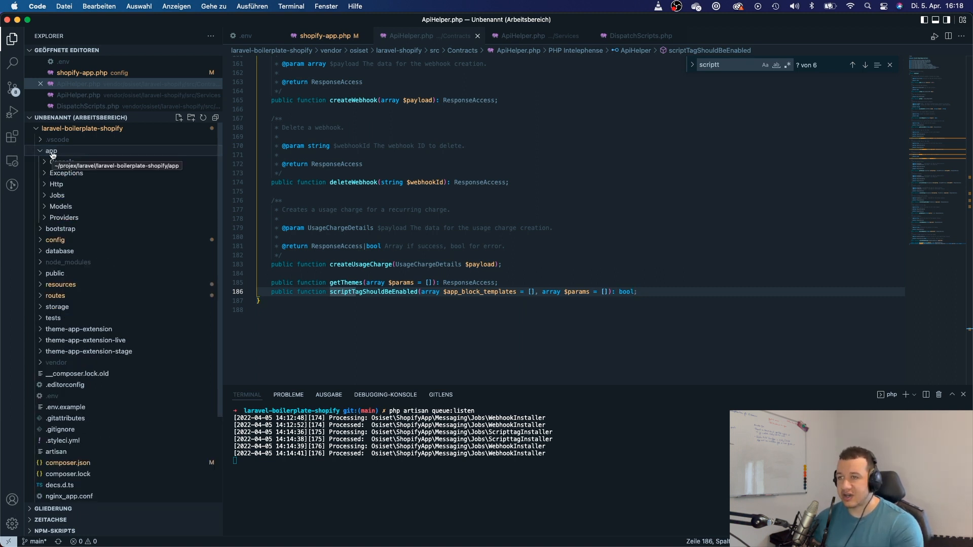
click(191, 119)
text(Overrides)
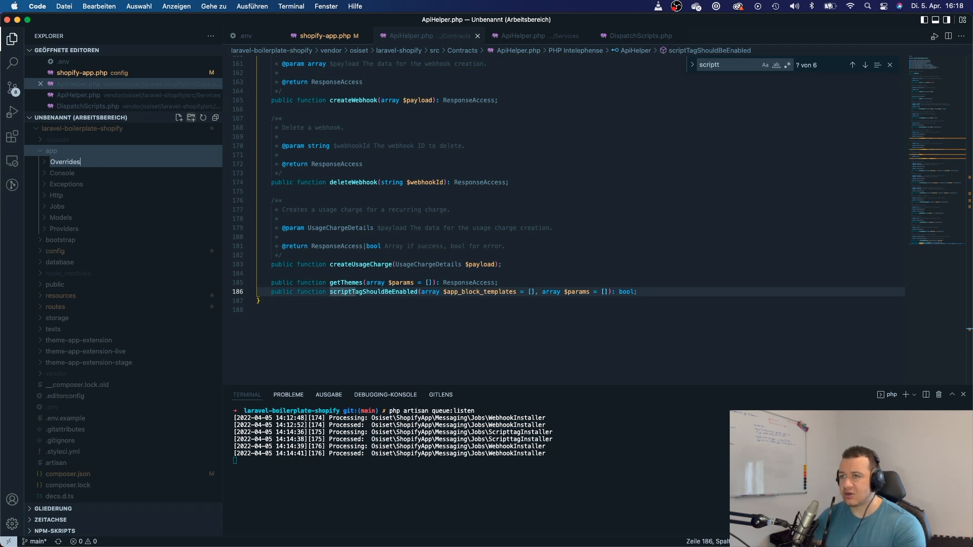
key(Return)
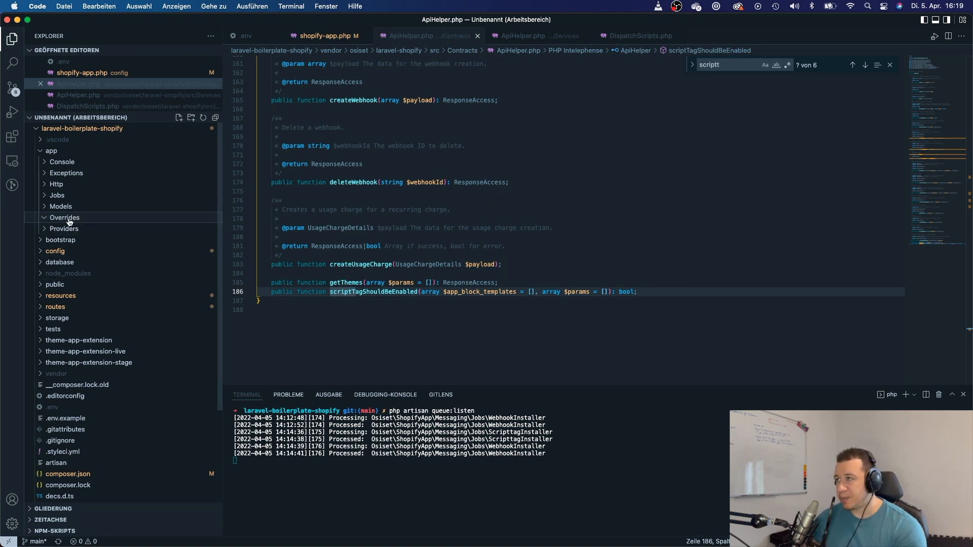
click(432, 40)
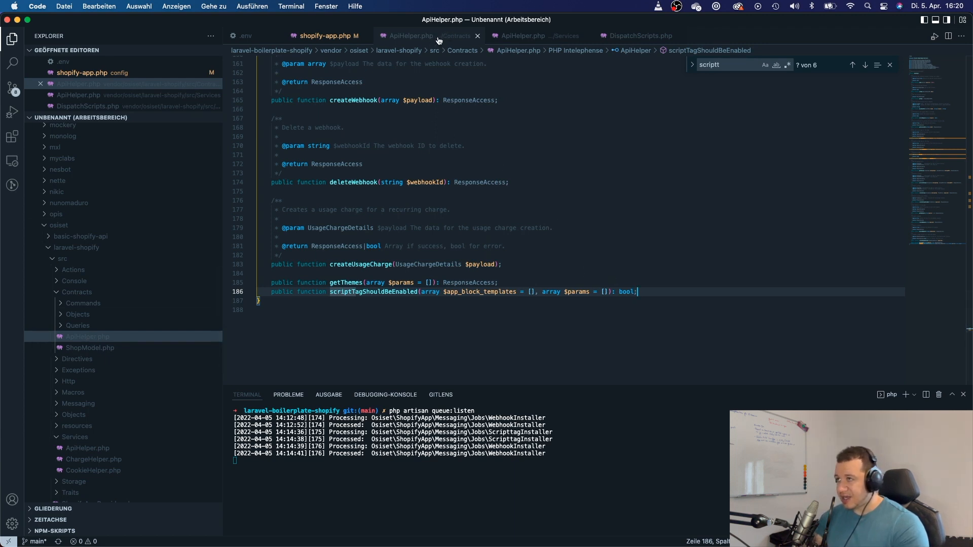
scroll(85, 302, down, 3)
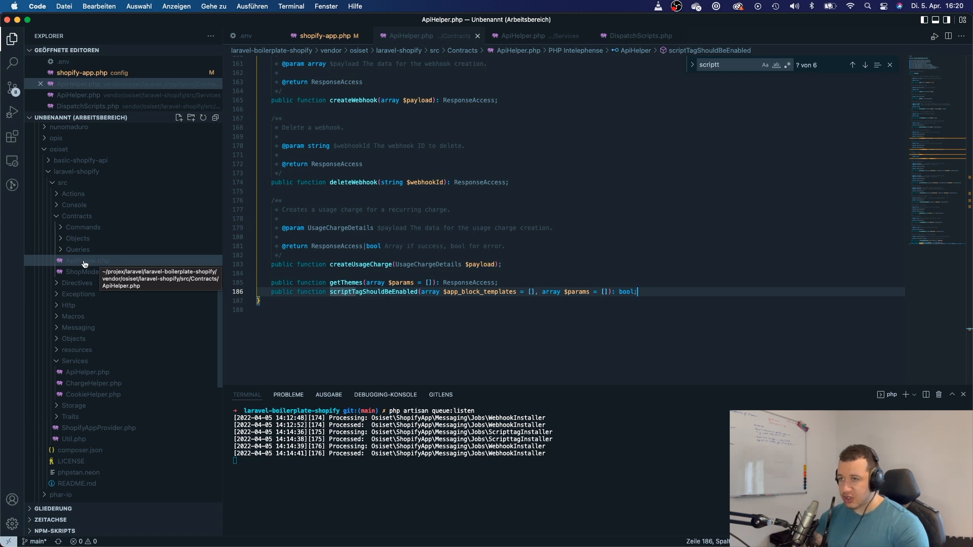
right_click(84, 264)
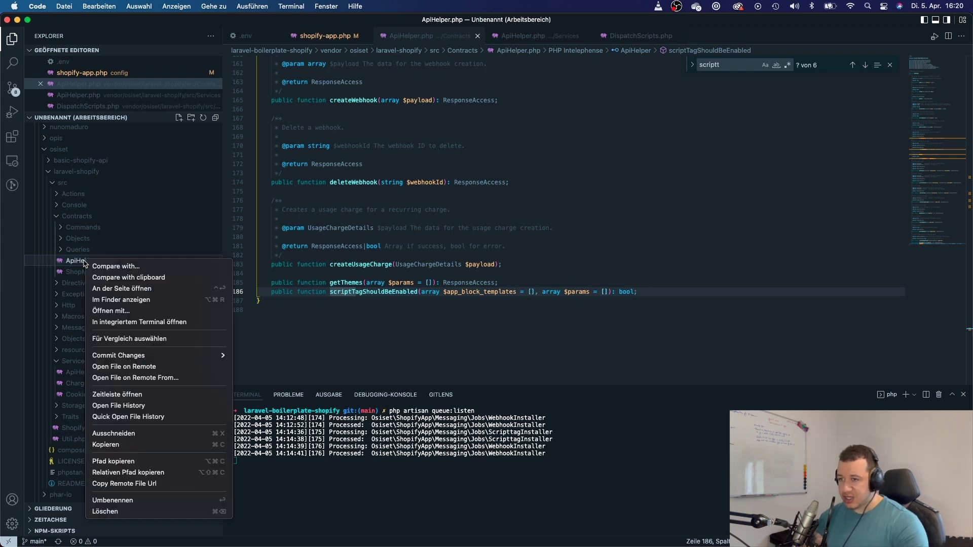
Copy ApiHelper.php and create Osiset/Contracts folders under app/Overrides.
click(110, 447)
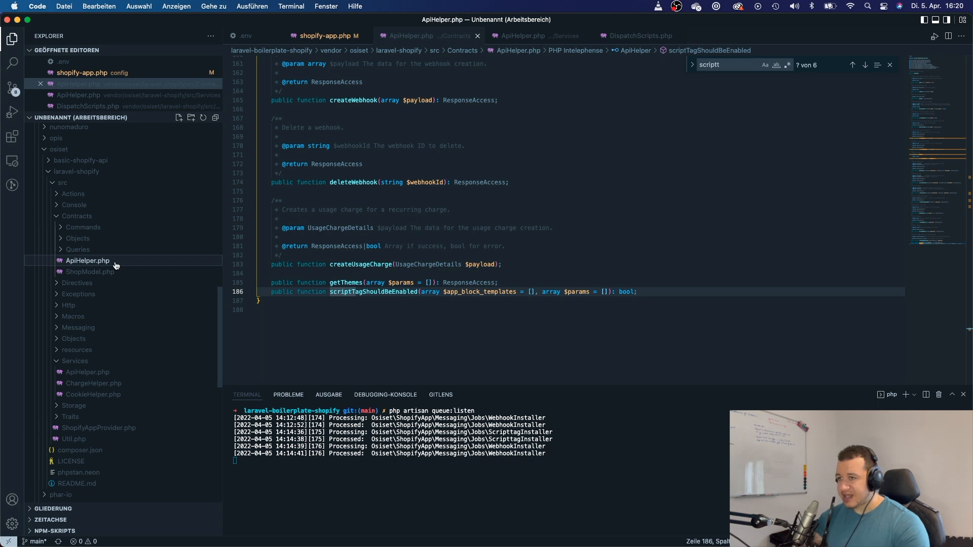
scroll(114, 264, up, 15)
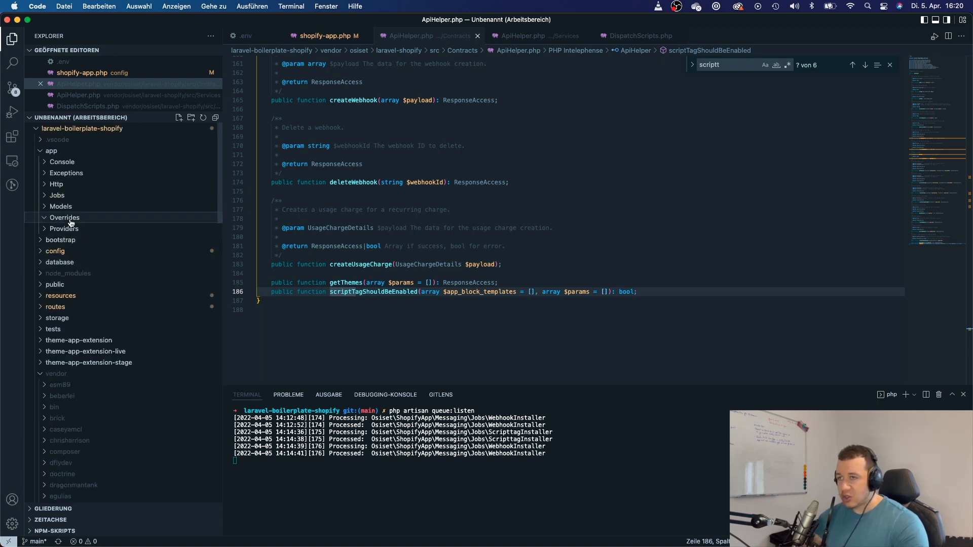
click(191, 119)
text(Osiset)
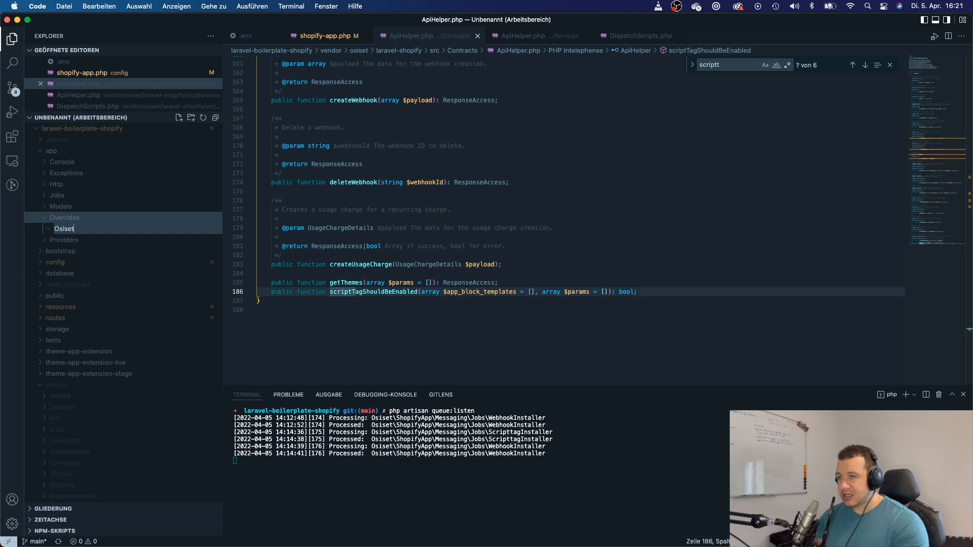
key(Return)
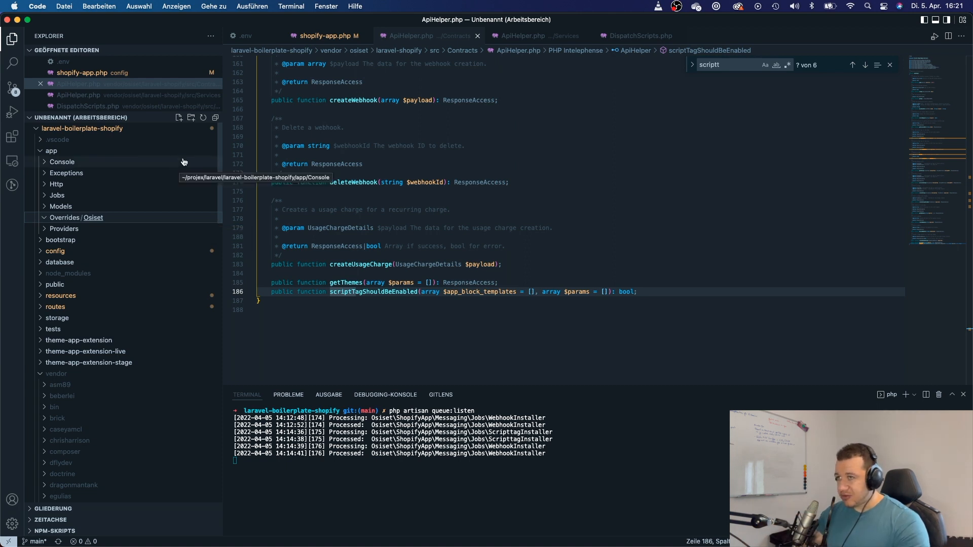
click(192, 118)
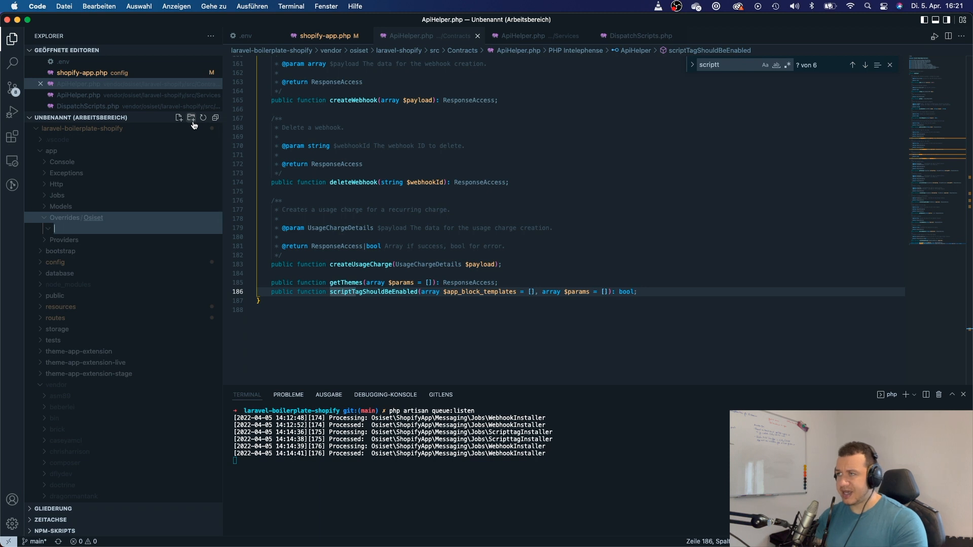
text(Contracts)
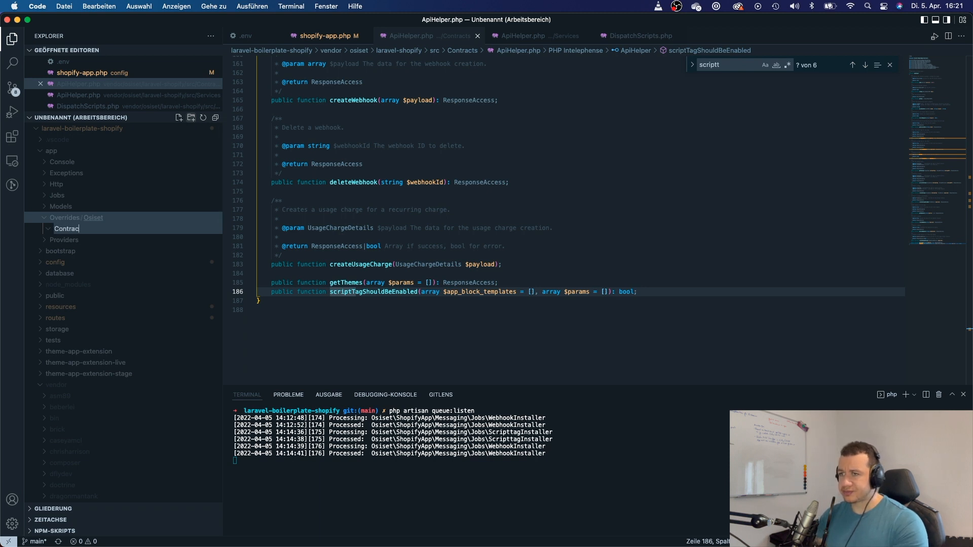
key(Return)
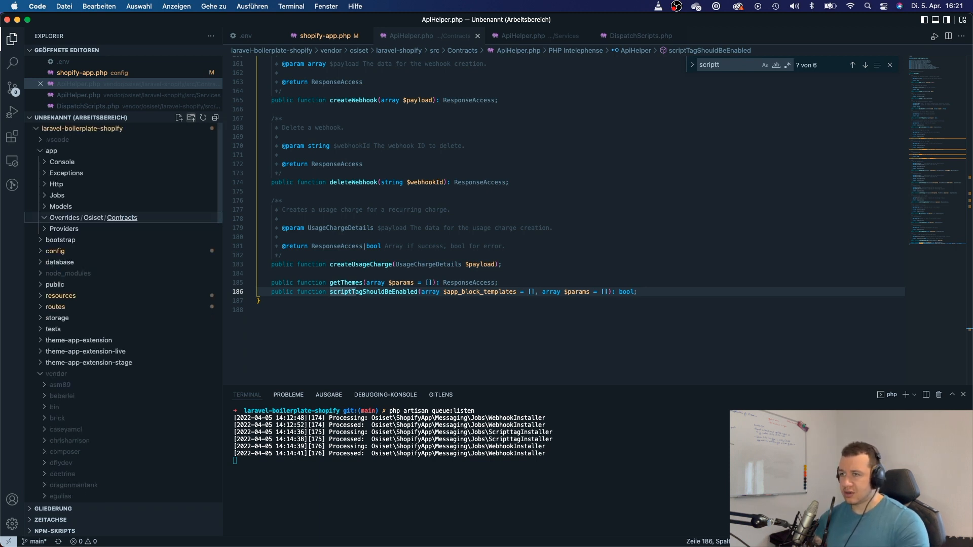
Paste the ApiHelper.php contract copy into Overrides/Osiset/Contracts and compare it with the vendor original.
right_click(149, 219)
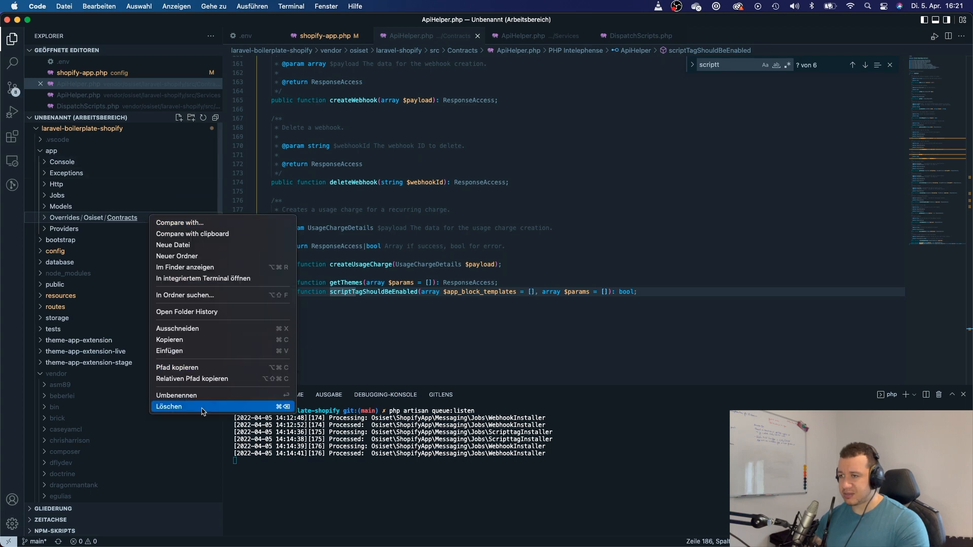
click(185, 353)
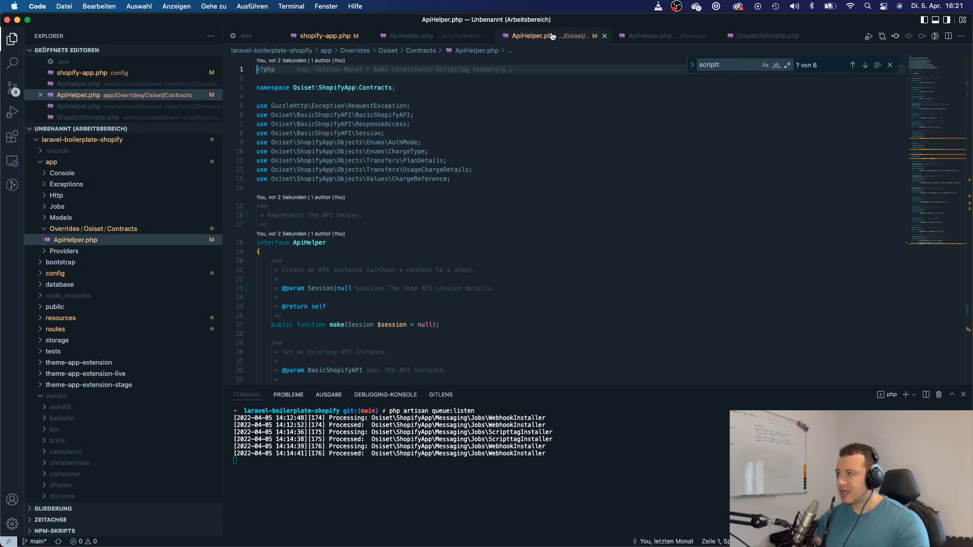
click(456, 36)
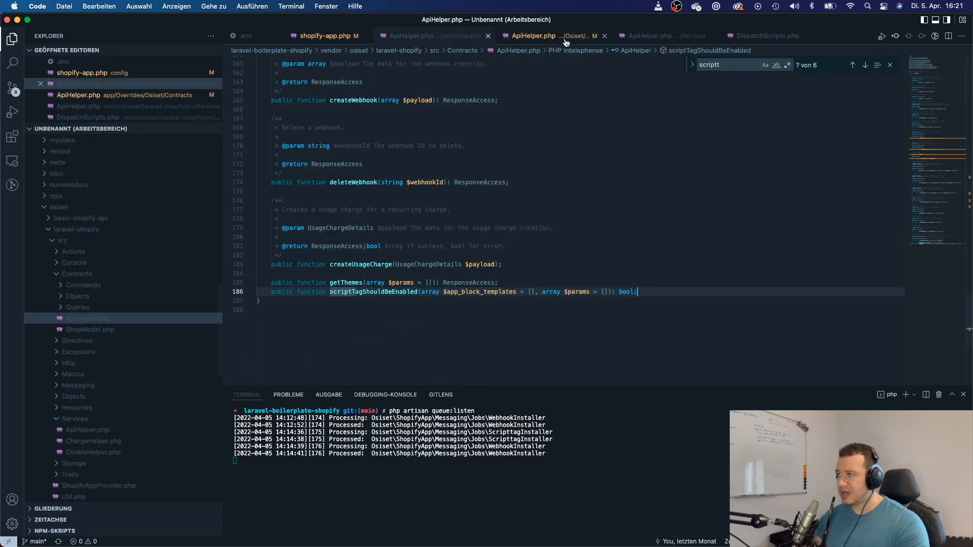
click(555, 36)
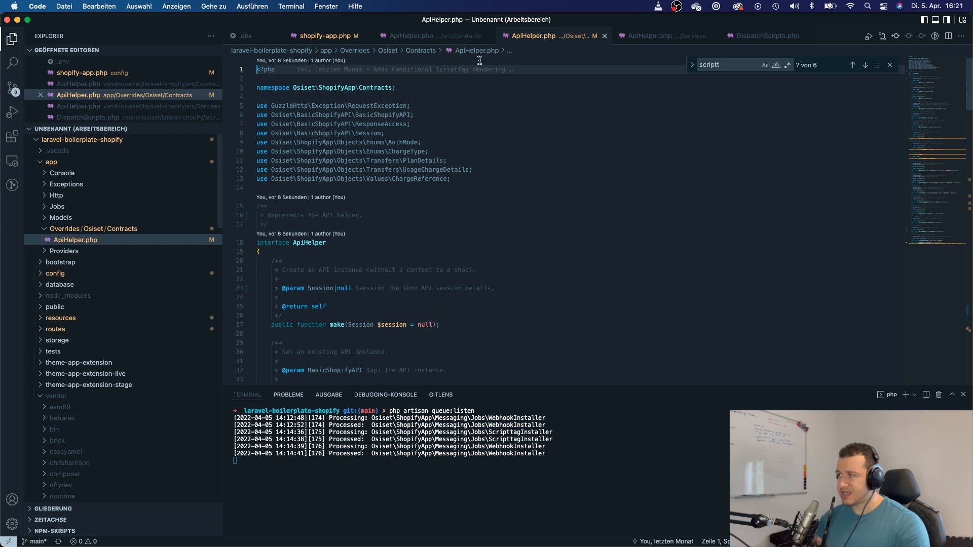
click(604, 36)
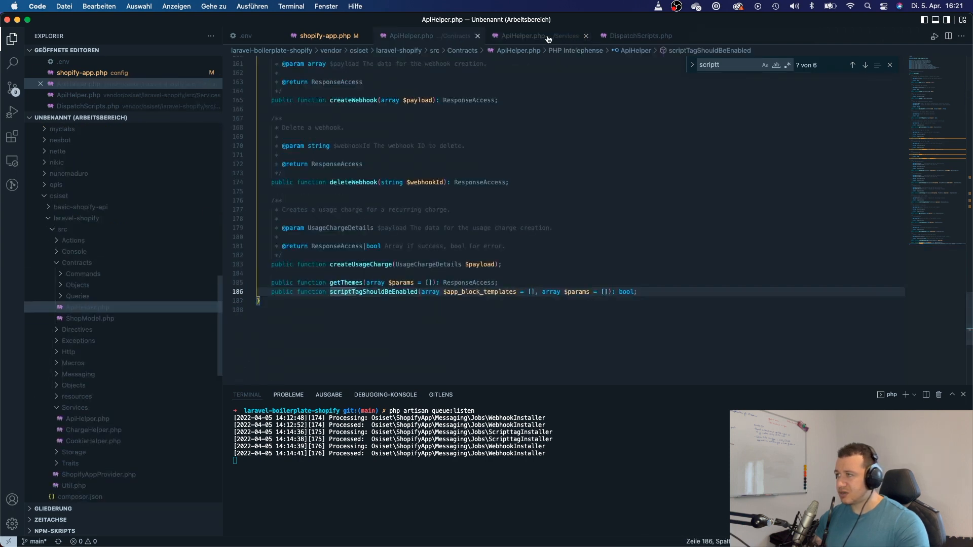
Copy the vendor Services ApiHelper.php file from the Explorer.
click(550, 35)
right_click(105, 423)
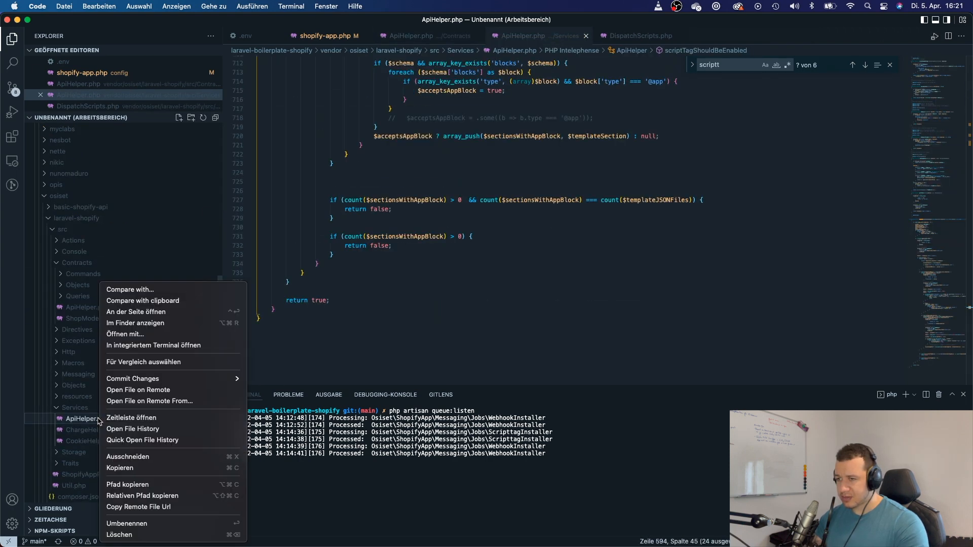
click(133, 473)
scroll(131, 286, up, 10)
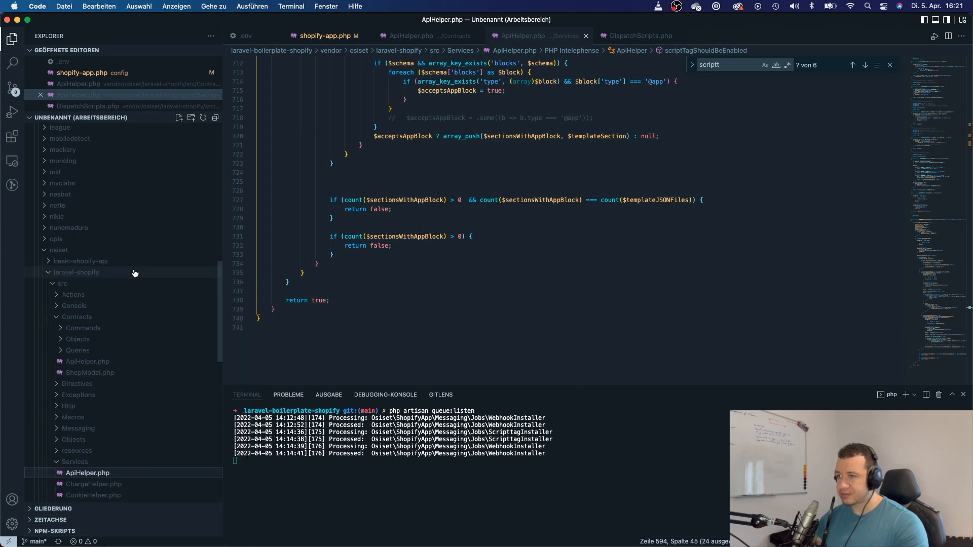
scroll(114, 251, up, 5)
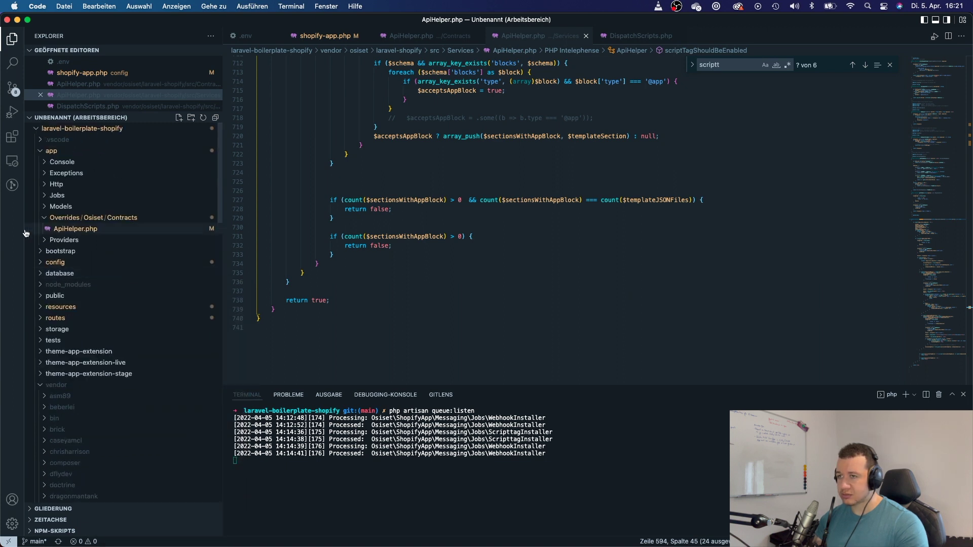
click(88, 217)
click(94, 220)
right_click(94, 219)
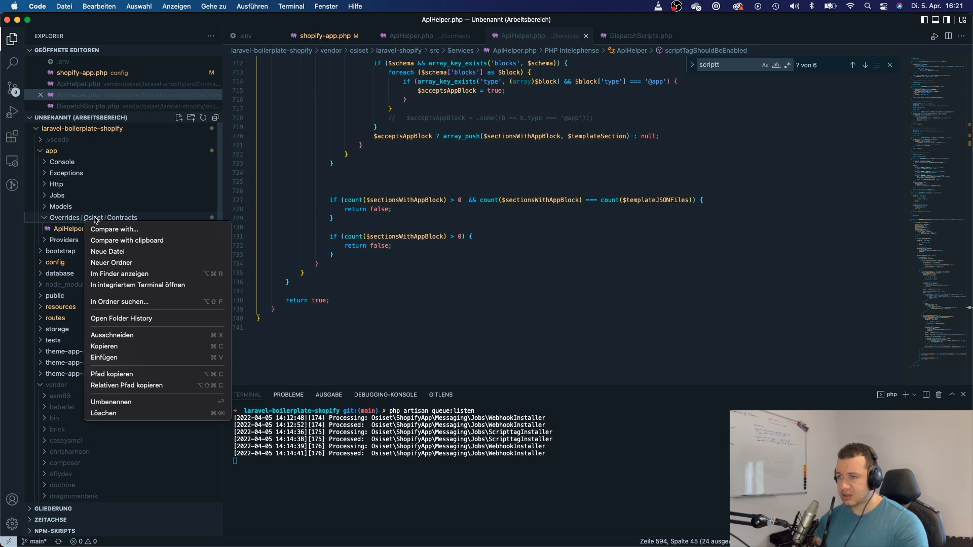
key(Escape)
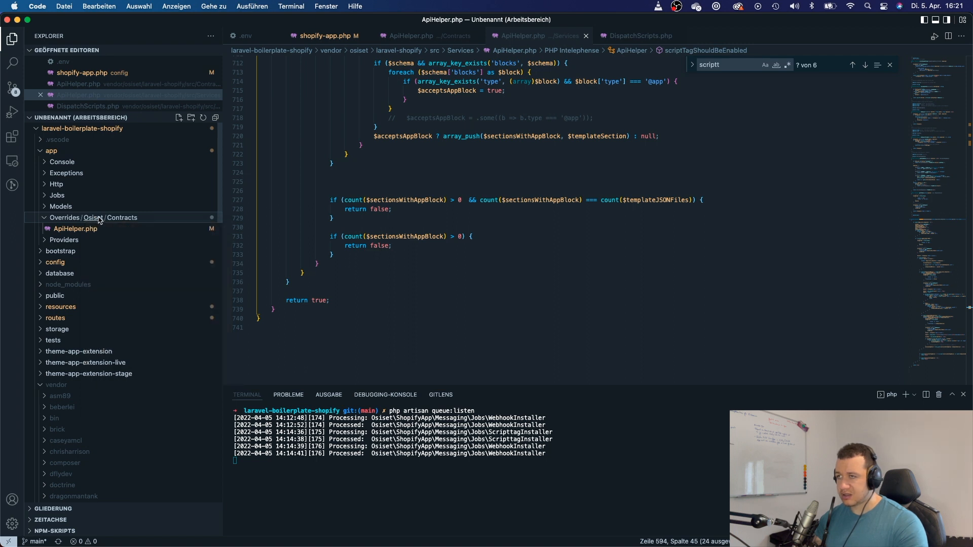
Create a Services folder under Overrides/Osiset and paste the ApiHelper.php copy into it.
click(191, 119)
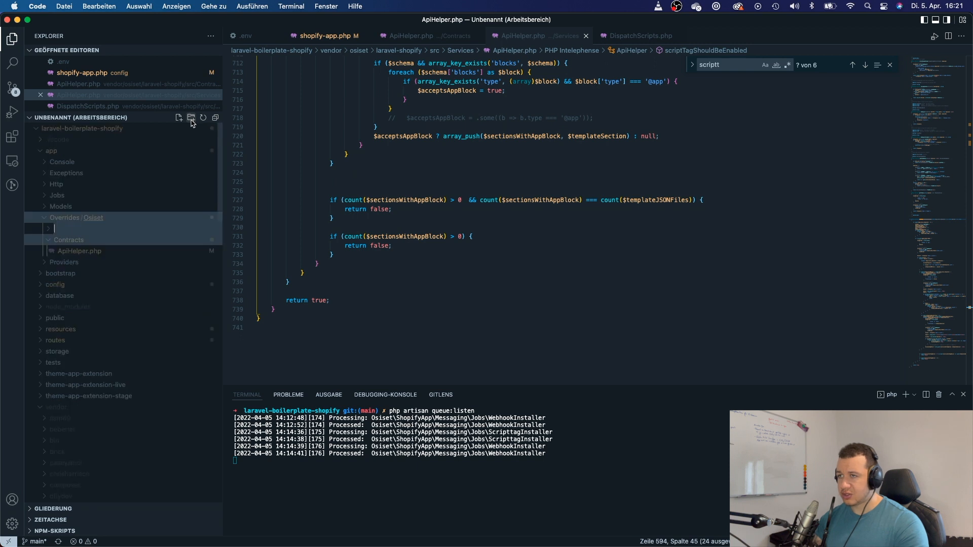
text(Services)
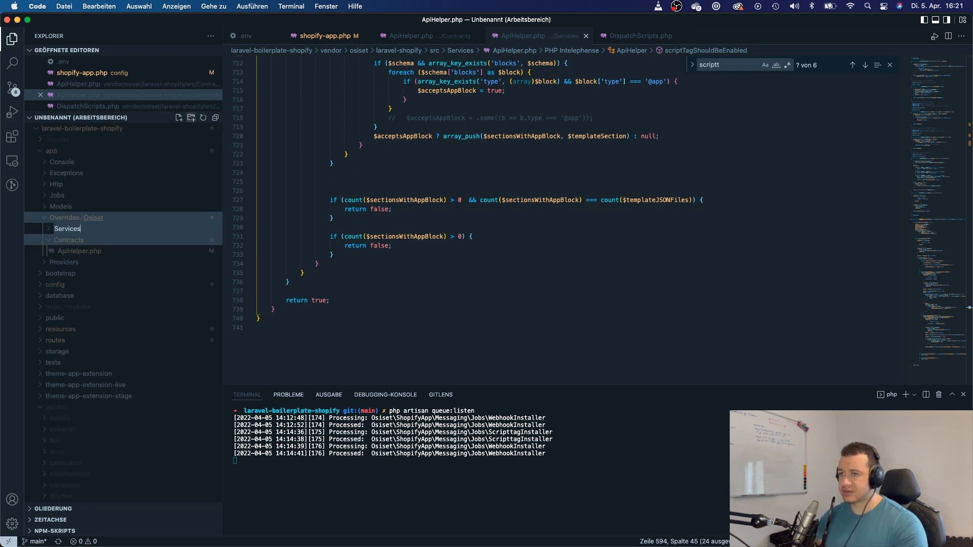
key(Return)
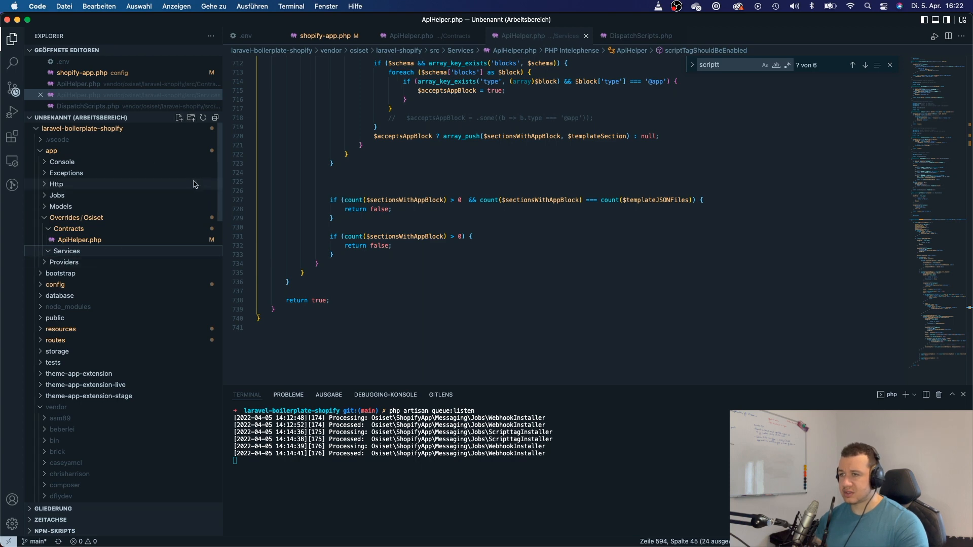
key(super+v)
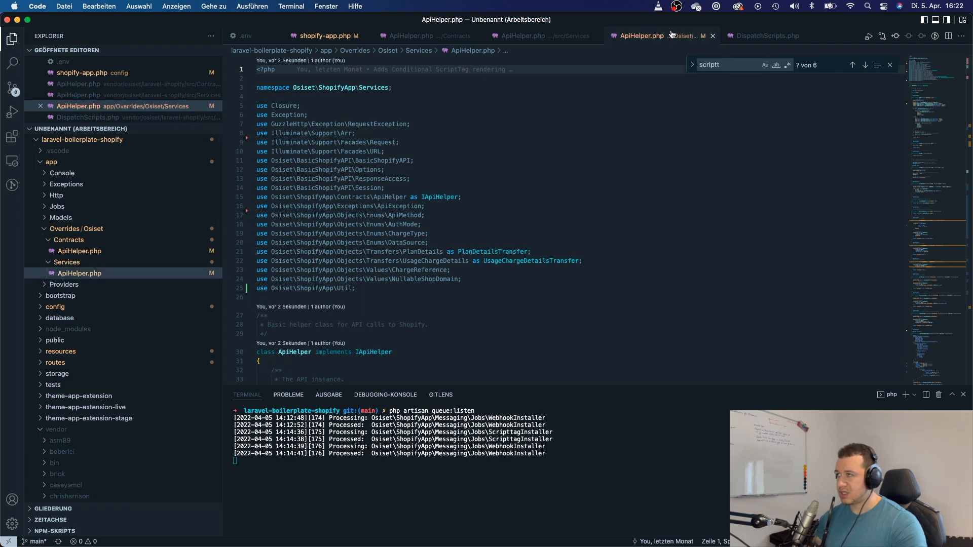
Copy vendor DispatchScripts.php into a new Actions folder under Overrides/Osiset and view the copy.
click(761, 36)
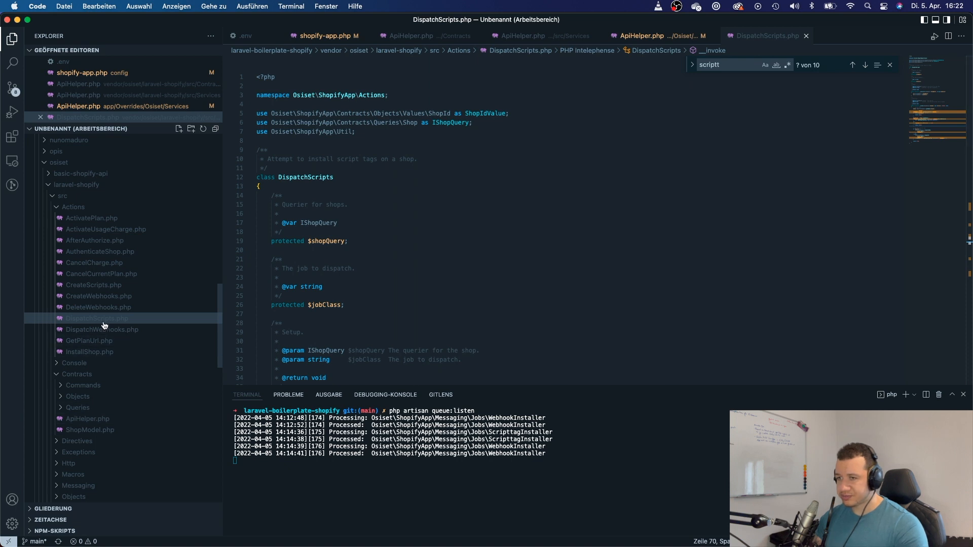
click(98, 319)
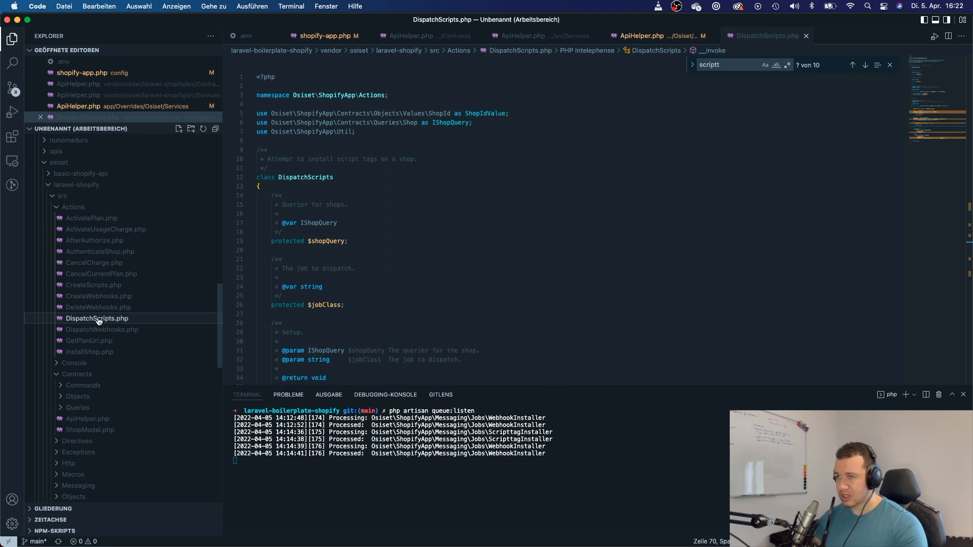
scroll(98, 318, up, 10)
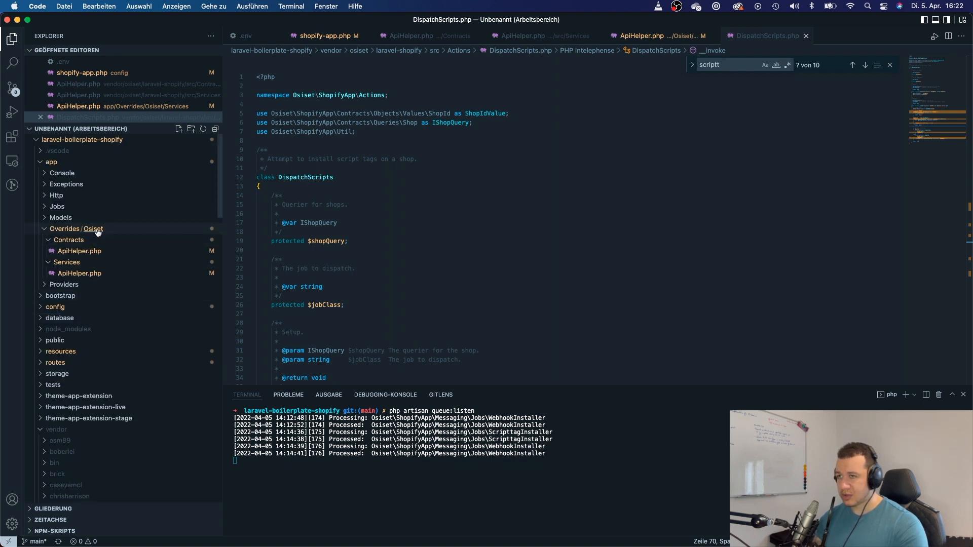
click(192, 129)
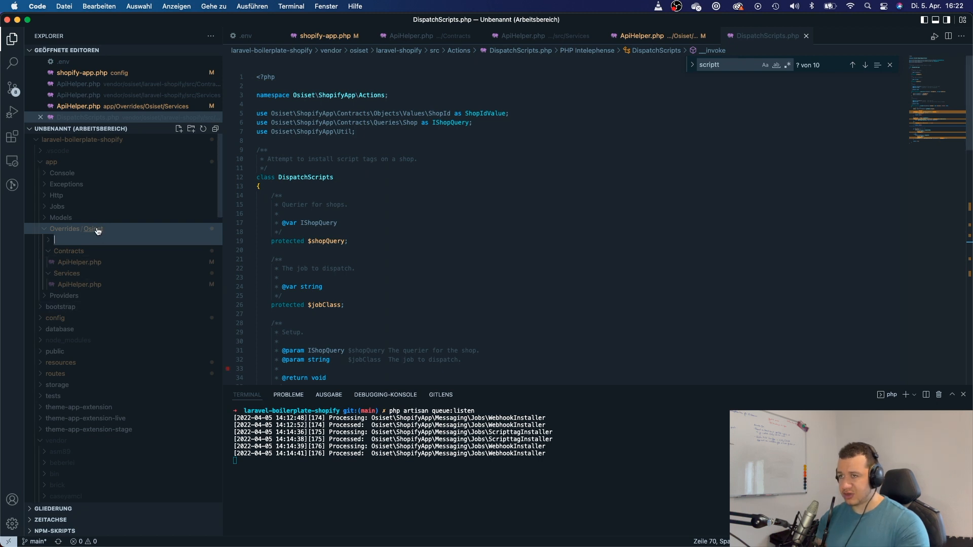
text(Actions)
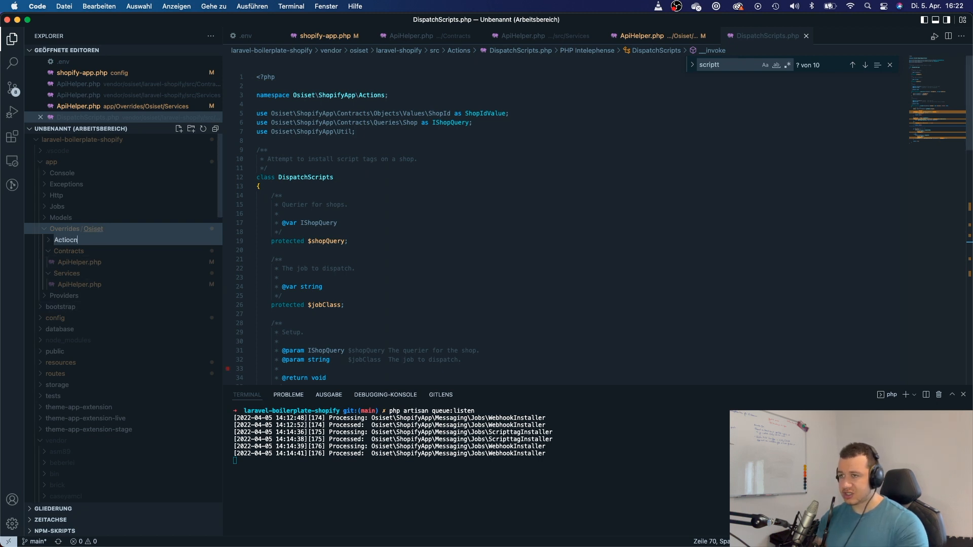
key(Return)
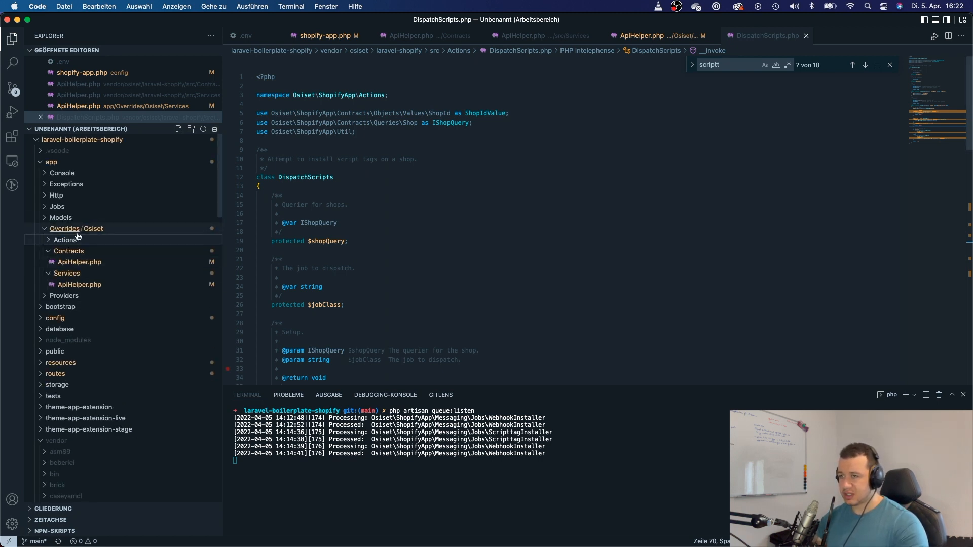
click(67, 240)
click(89, 252)
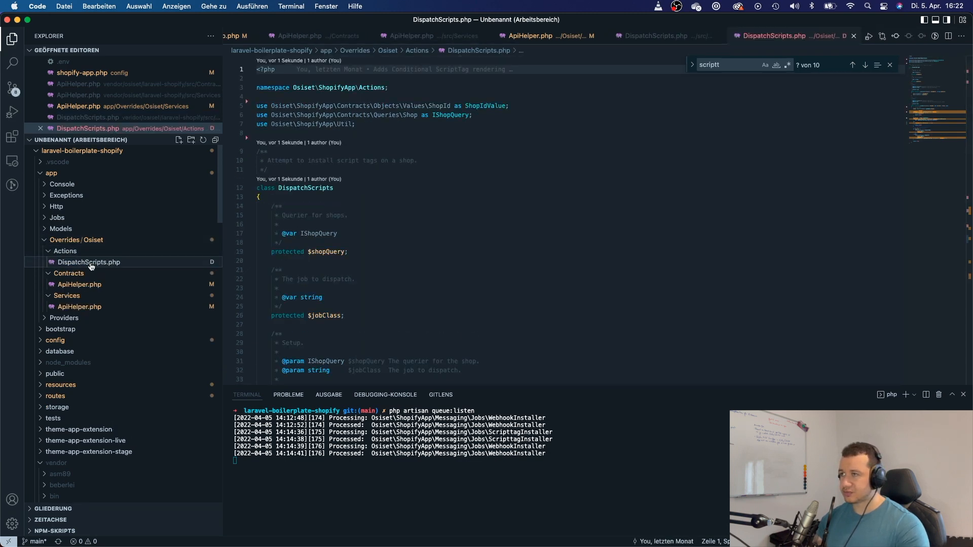
click(543, 36)
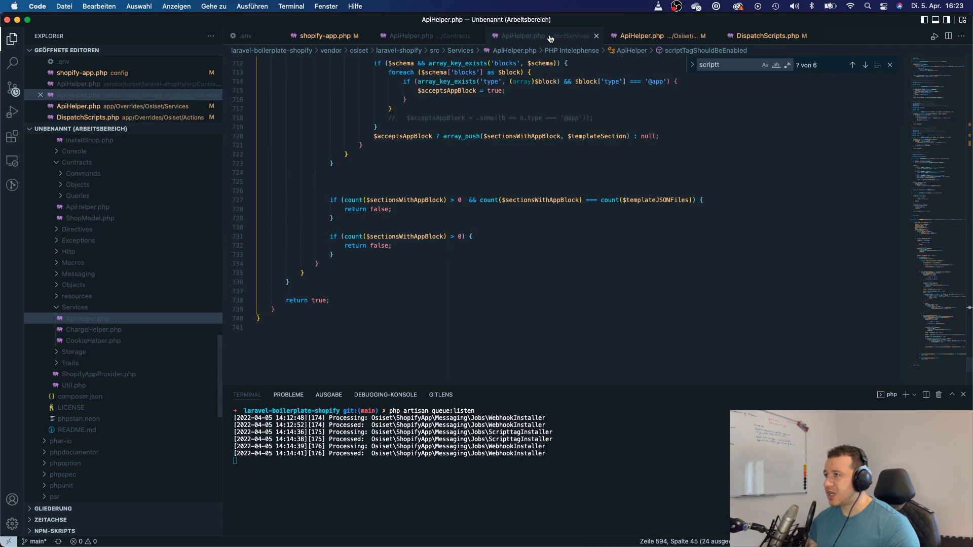
Close both vendor ApiHelper.php files and return to the override DispatchScripts.php copy.
click(597, 38)
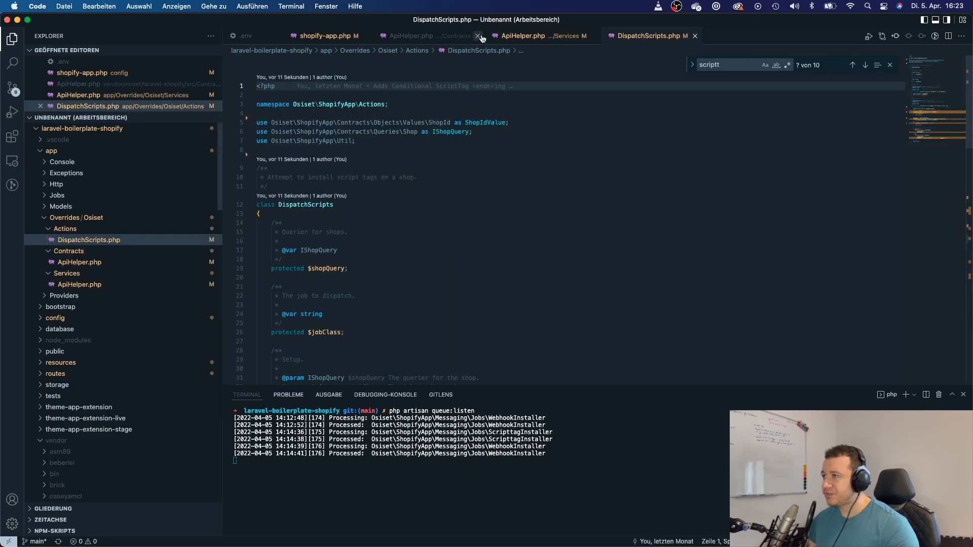
click(478, 37)
click(334, 39)
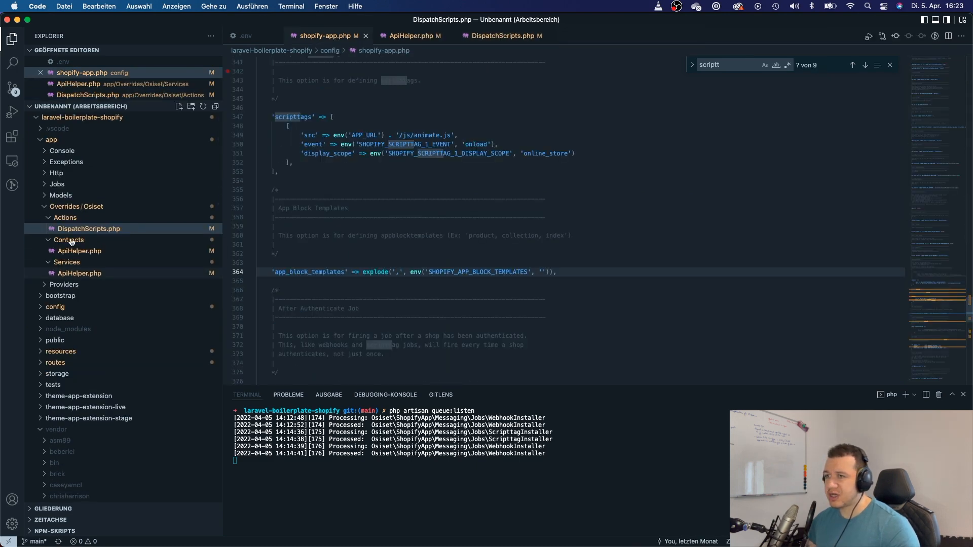
click(412, 36)
click(496, 37)
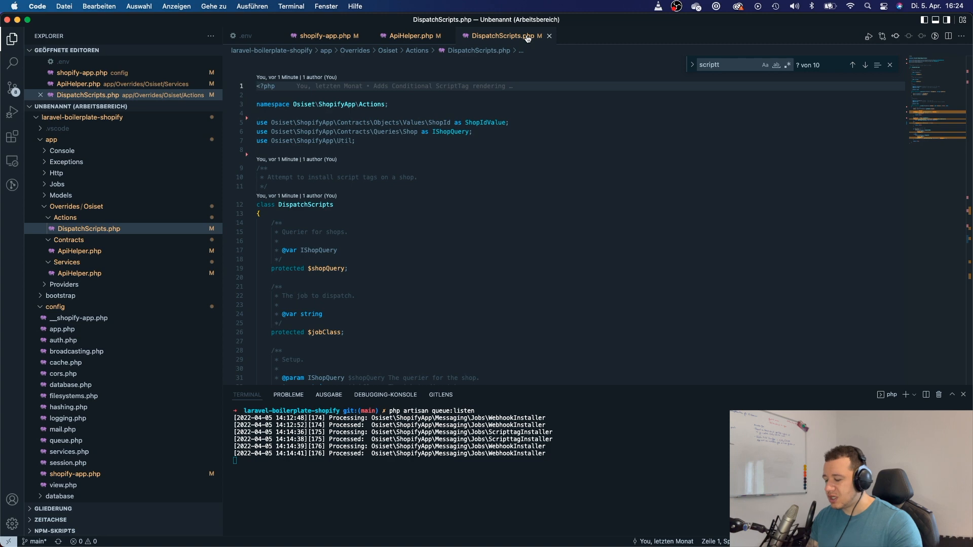
Open composer.json via quick-open 'compo' and add blank lines at the start of the autoload section.
key(super+p)
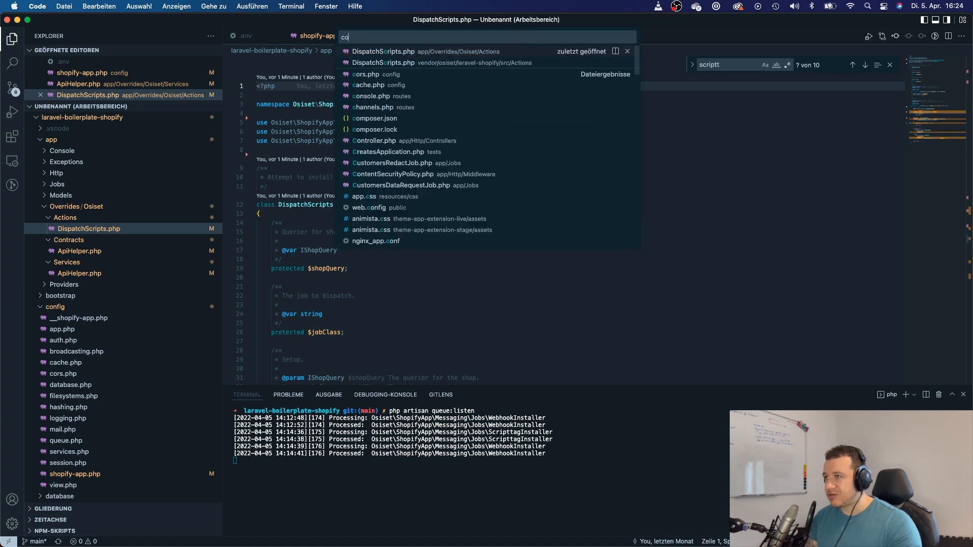
text(compo)
key(Return)
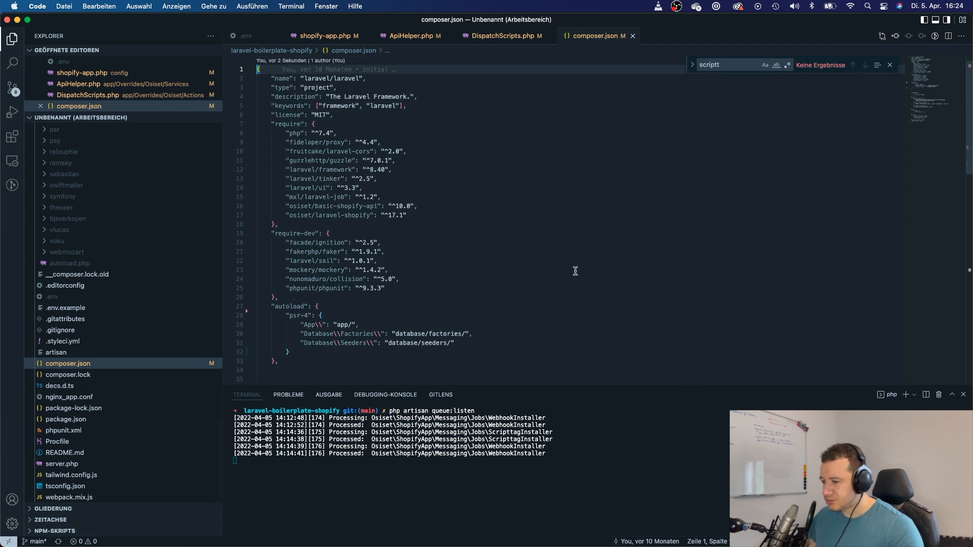
scroll(542, 238, down, 5)
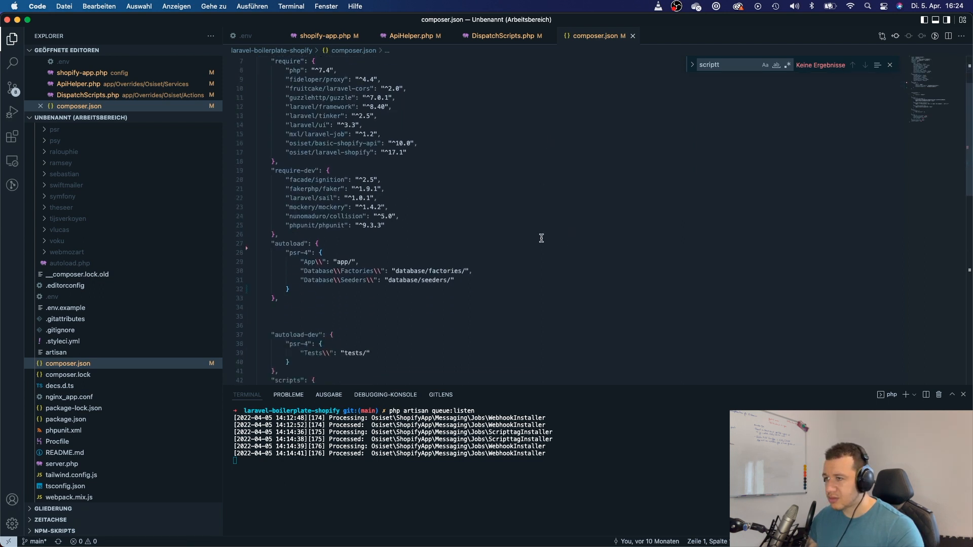
scroll(542, 237, down, 3)
click(301, 168)
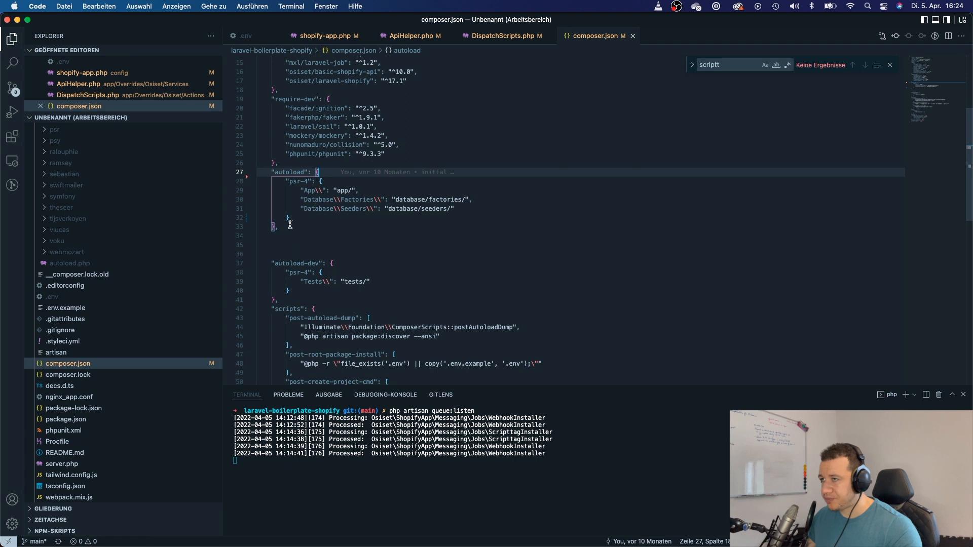
click(313, 220)
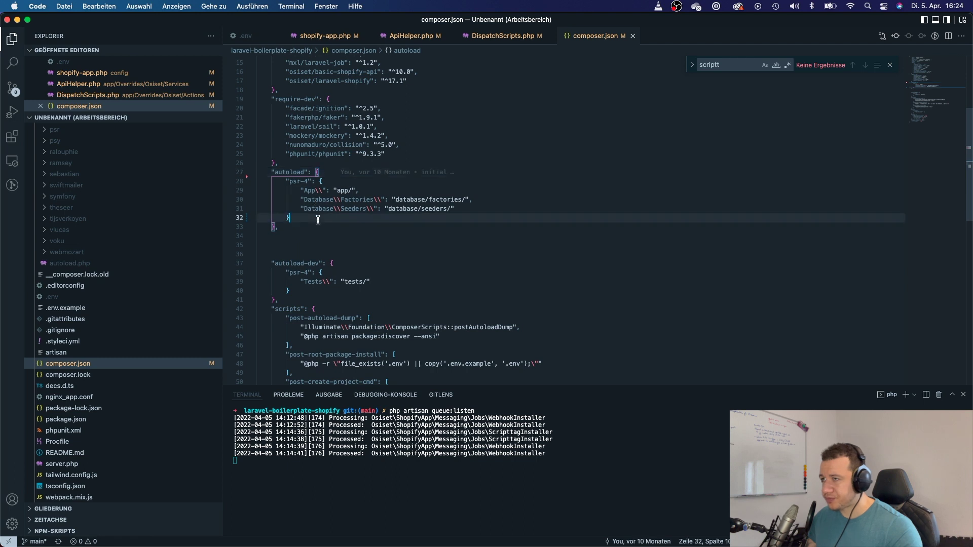
click(339, 172)
key(Return)
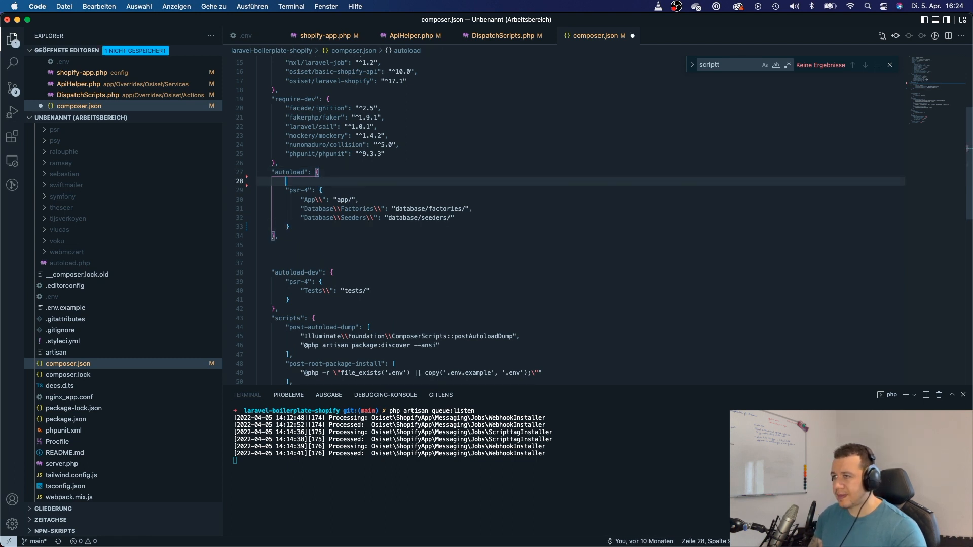
key(Return)
key(Return)
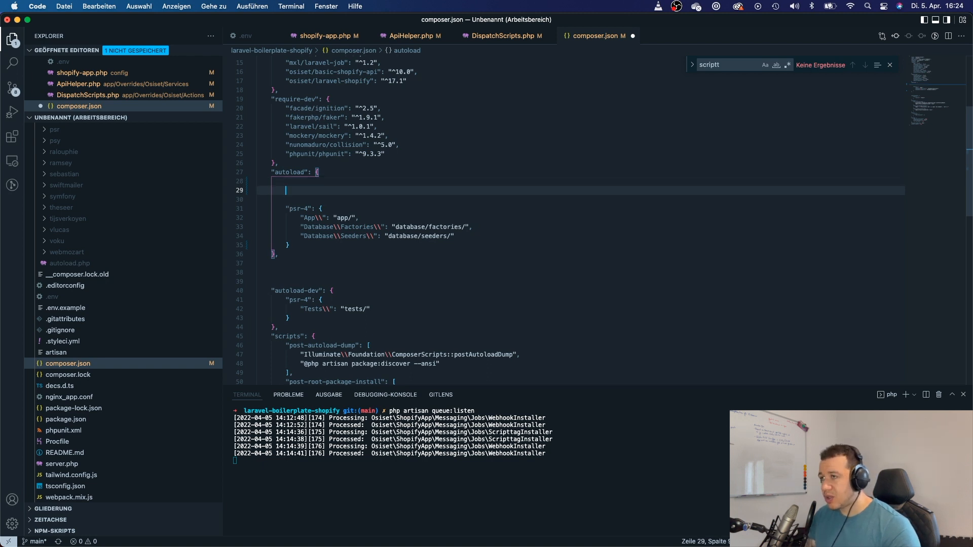
text(")
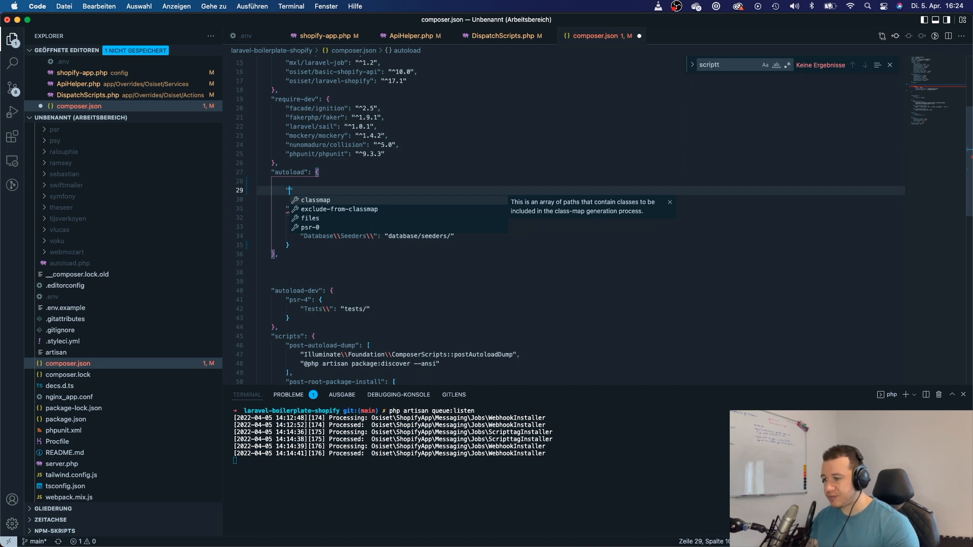
text(exc)
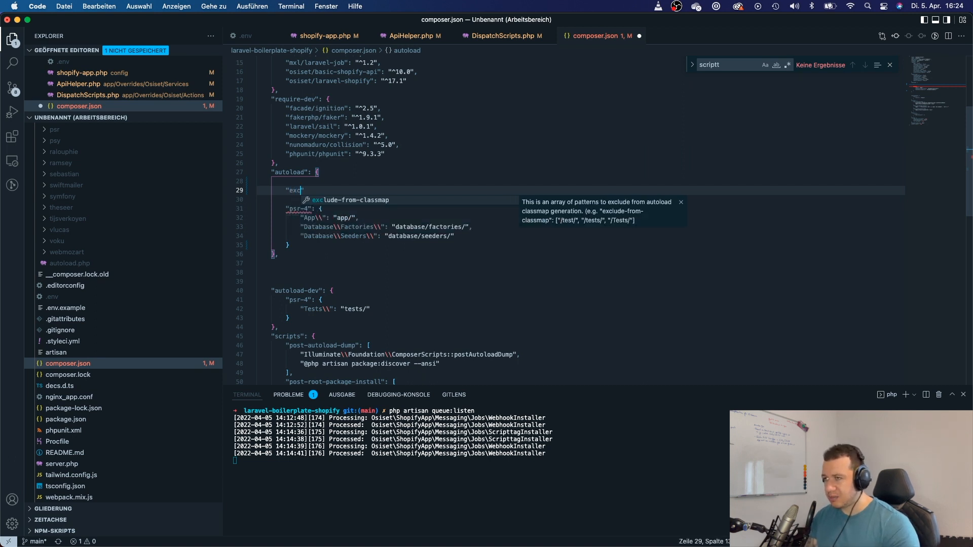
Add an exclude-from-classmap list with vendor/osiset/laravel-shopify/src/ShopifyApp/Actions/DispatchScripts.php.
key(Return)
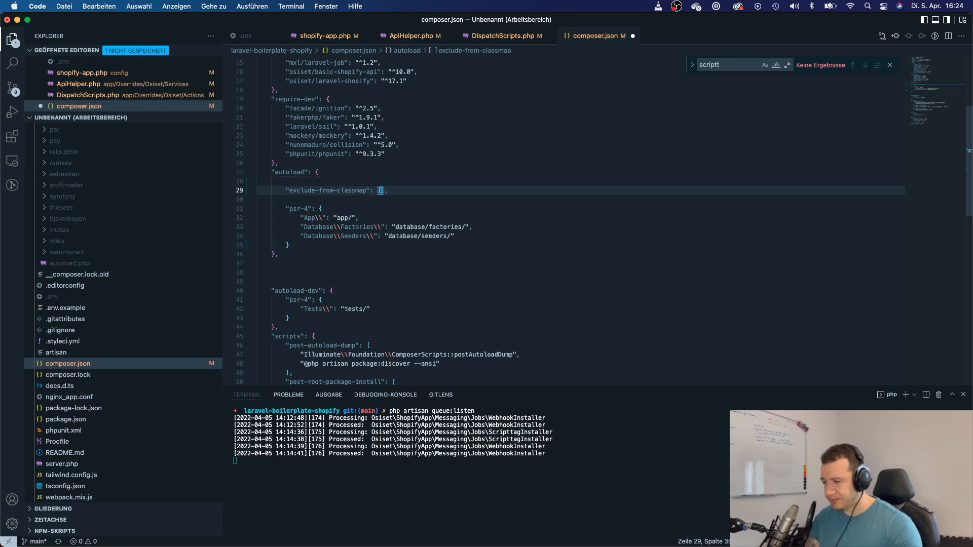
key(Return)
text("v)
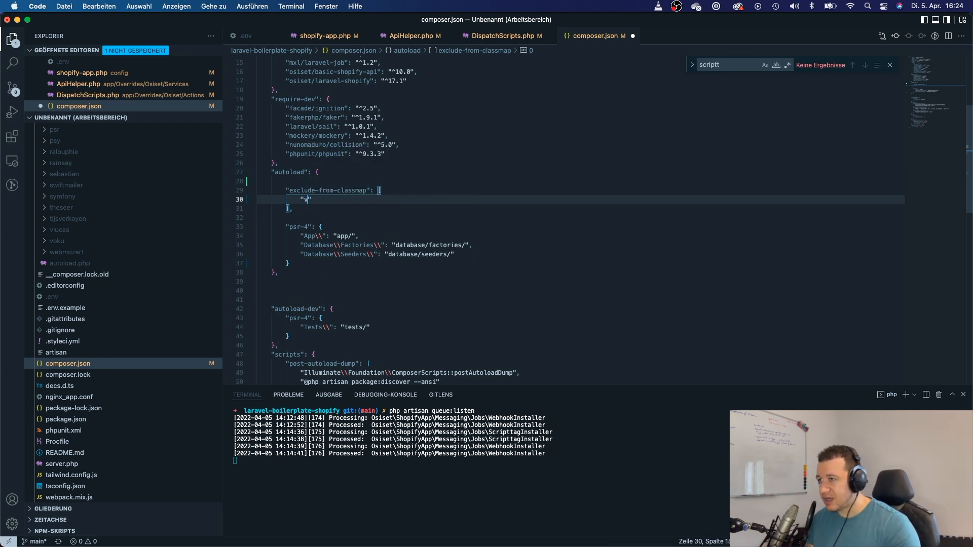
text(vend)
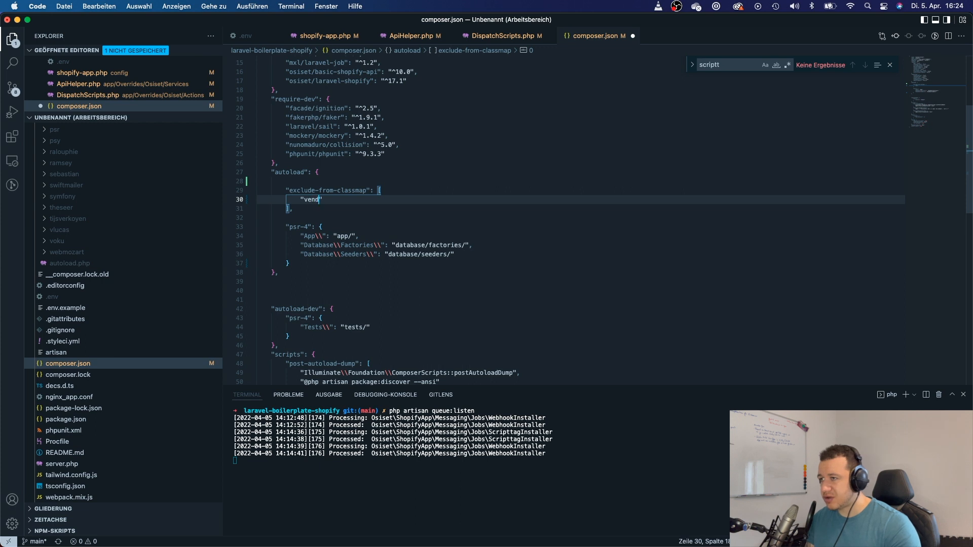
text(or/osiset)
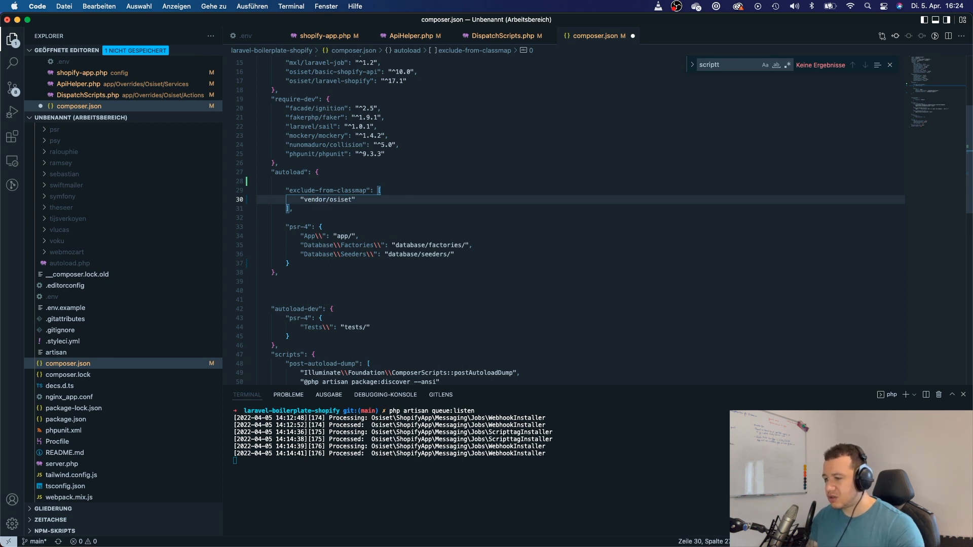
text(/laravel-shop)
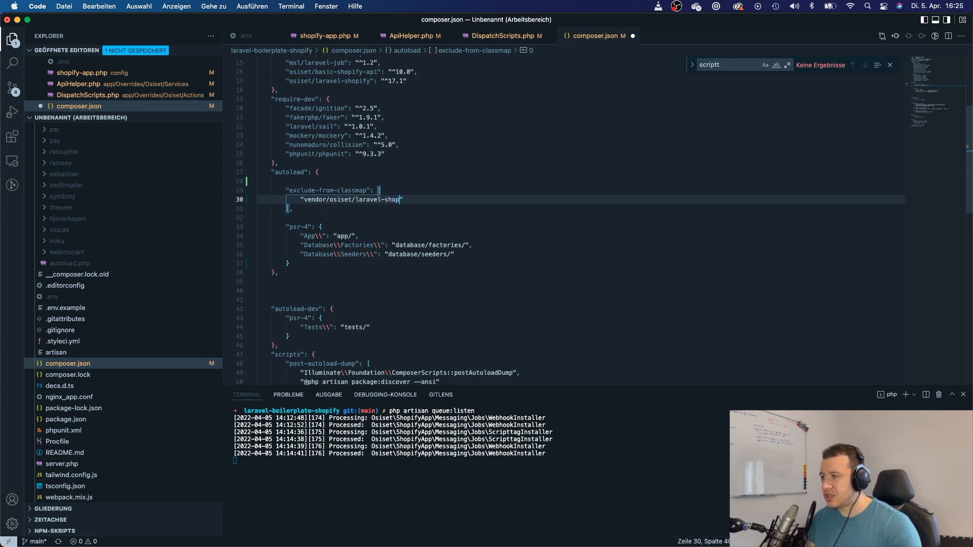
text(ify/)
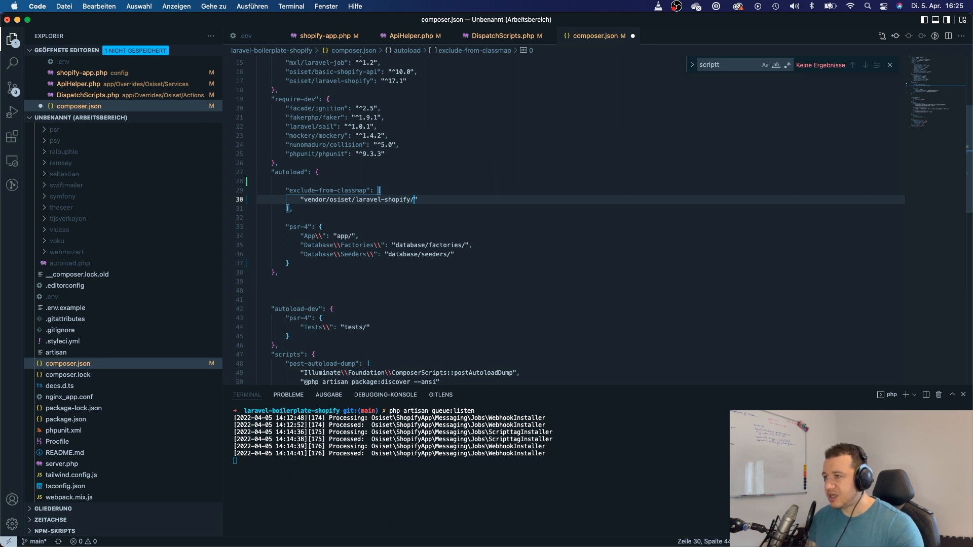
text(rc/)
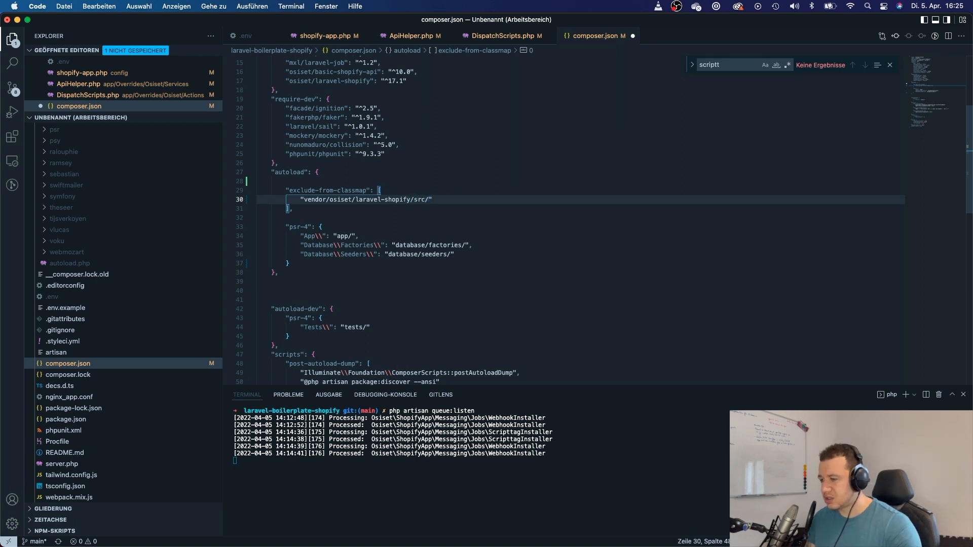
text(ShopifyApp)
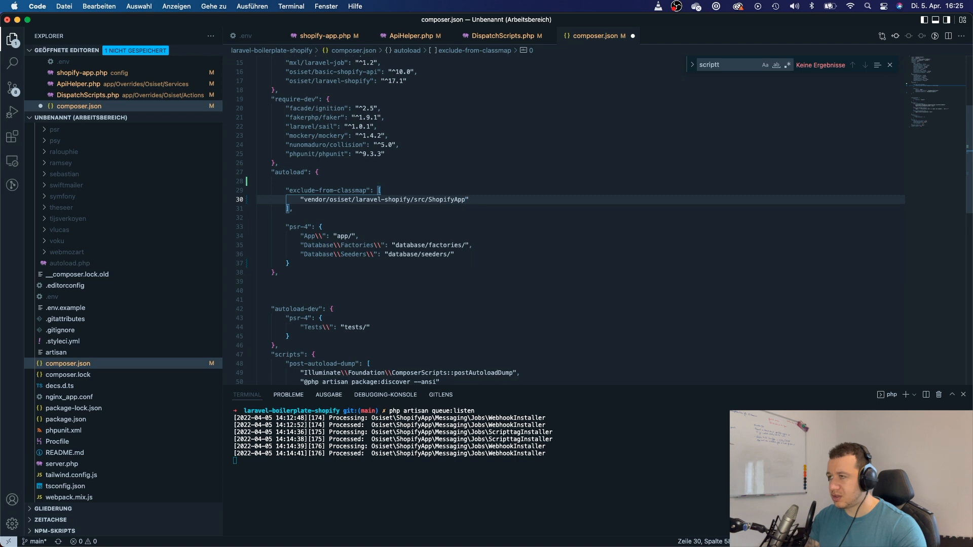
text(/Actions/D)
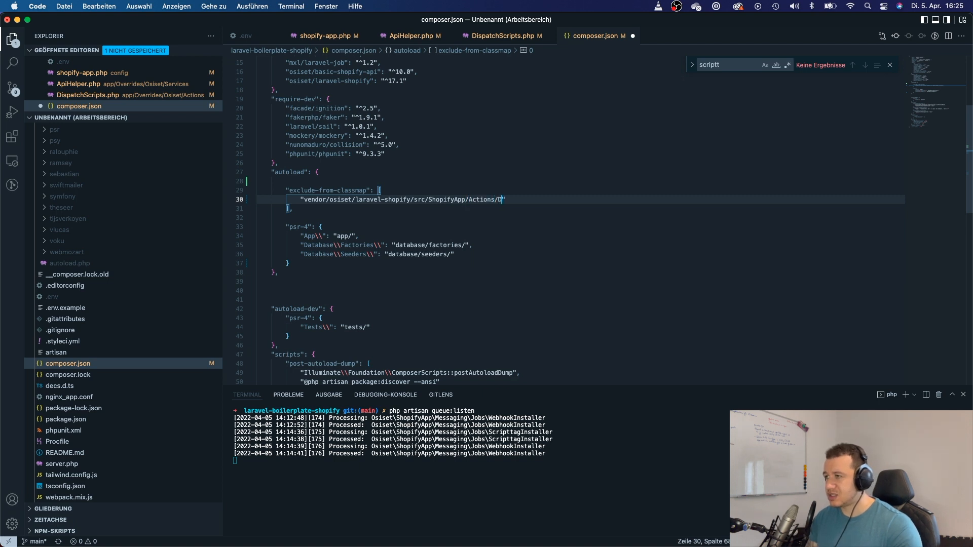
text(ispatchScripts.php)
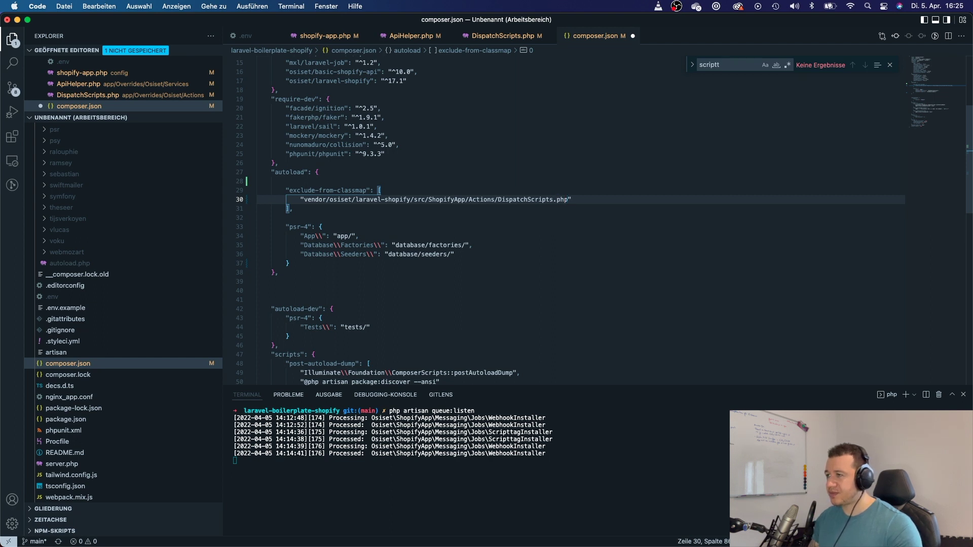
key(Right)
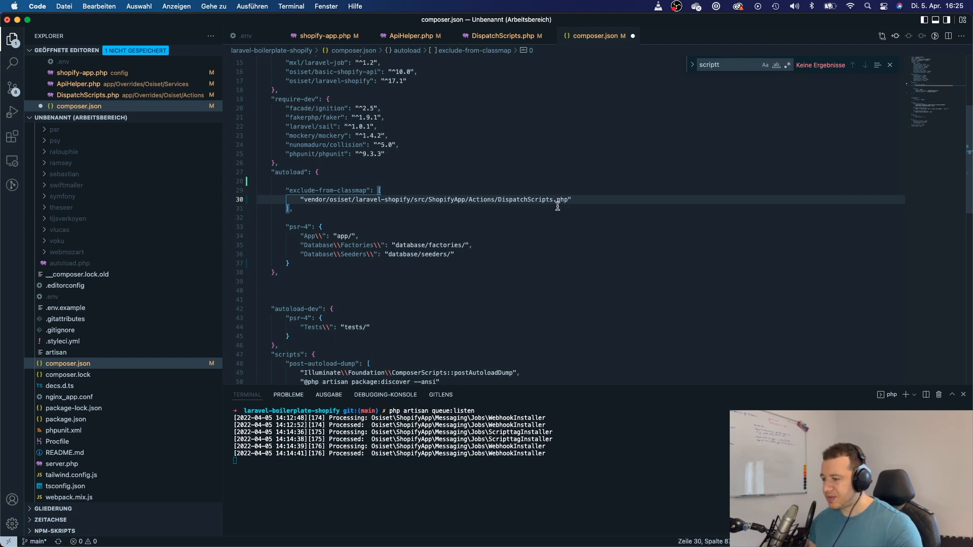
key(super+Tab)
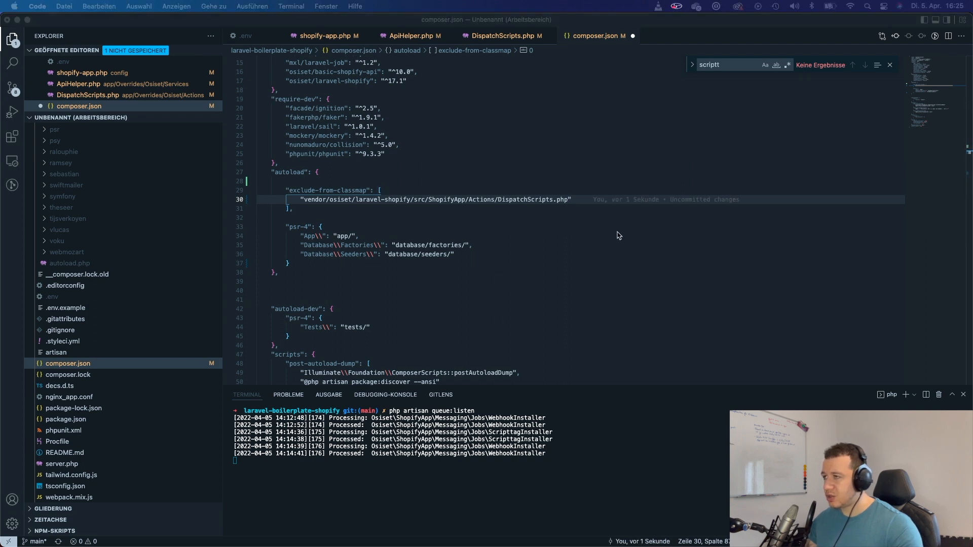
click(582, 200)
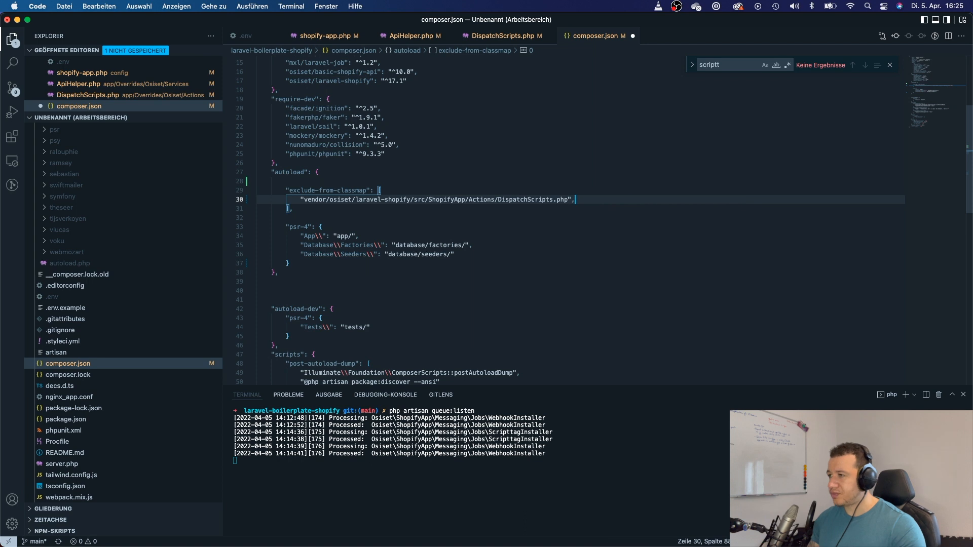
text(,)
Duplicate the exclusion entry twice and turn the second into the vendor Services/ApiHelper.php path.
key(shift+alt+Down)
key(shift+alt+Down)
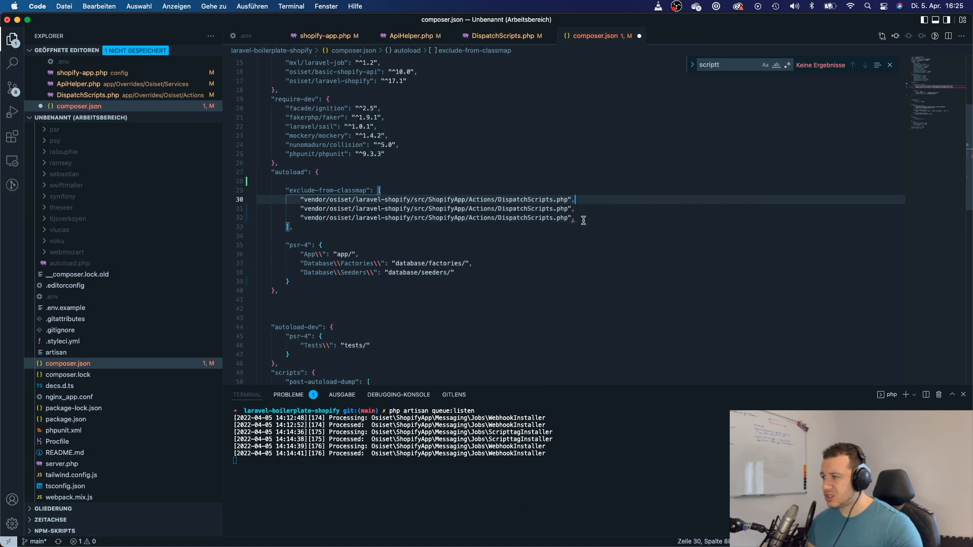
click(585, 218)
key(BackSpace)
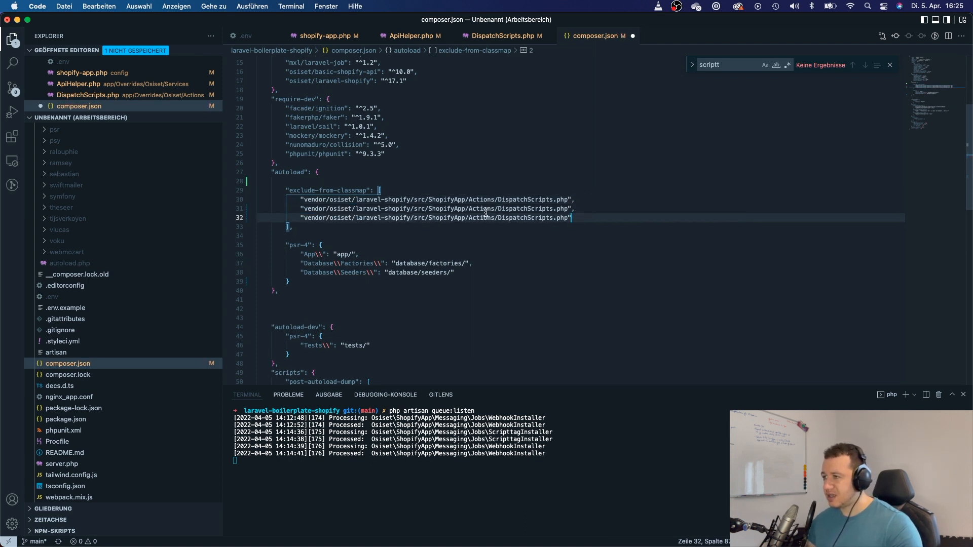
double_click(486, 208)
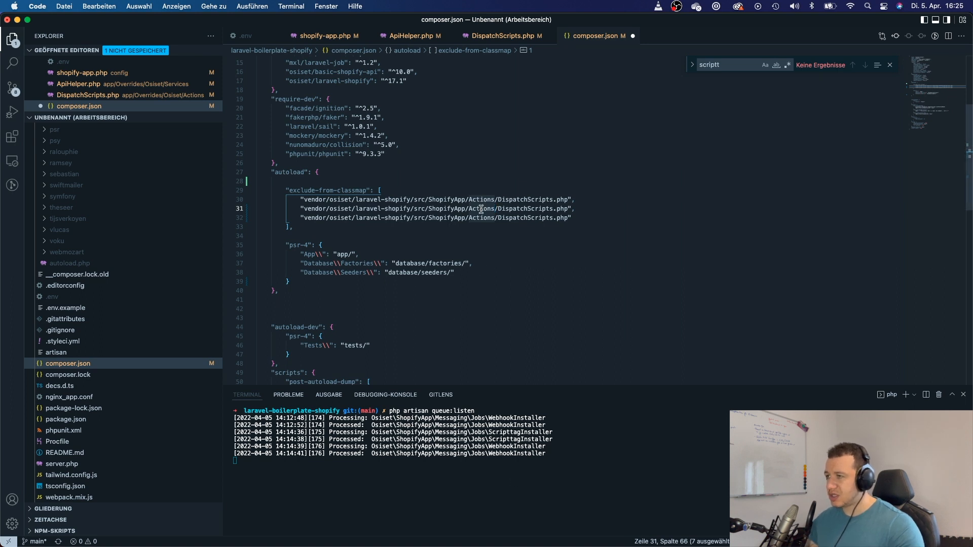
key(BackSpace)
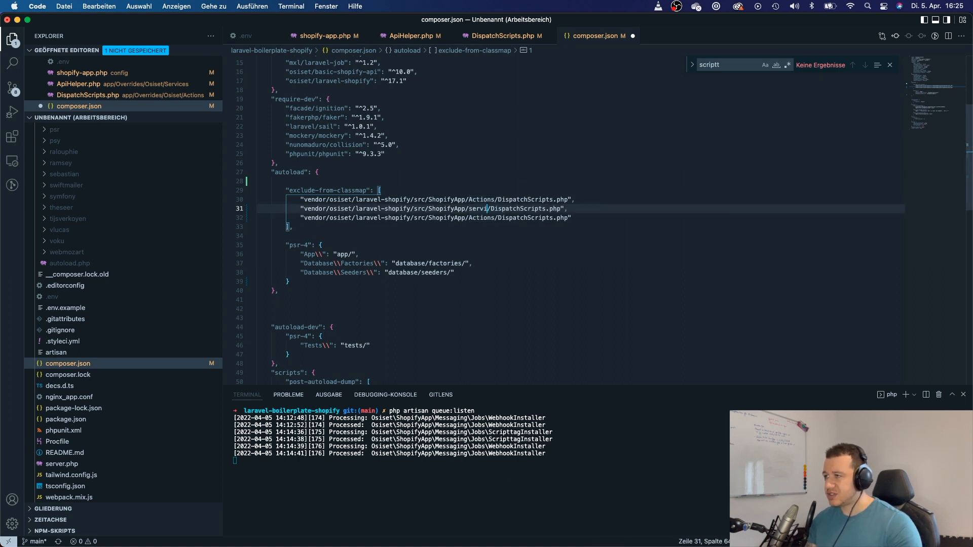
text(Services)
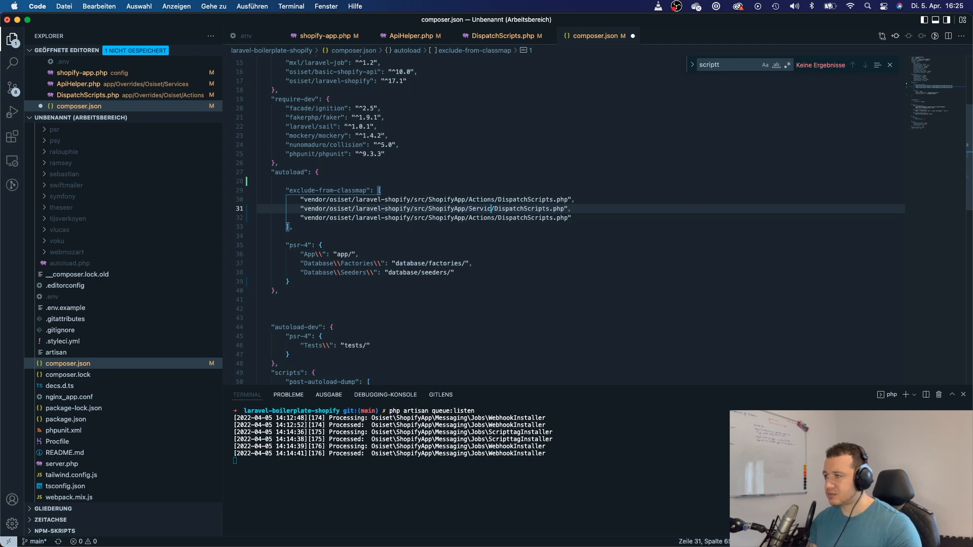
key(alt+shift+Right)
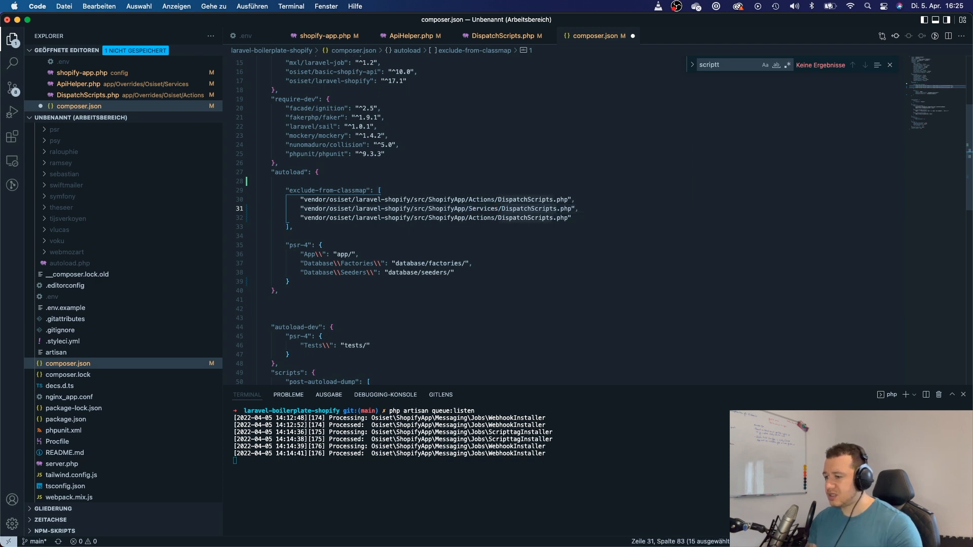
text(Api)
key(BackSpace)
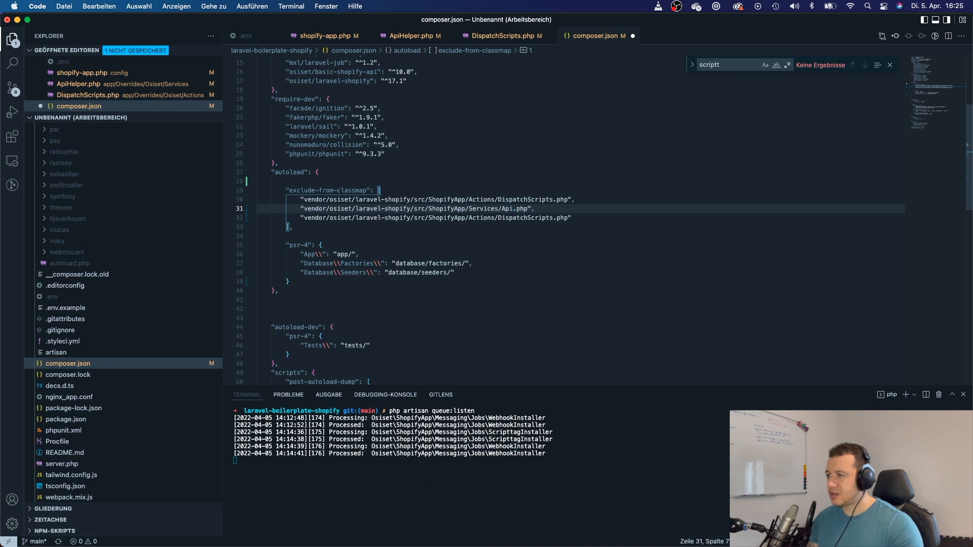
text(Helper)
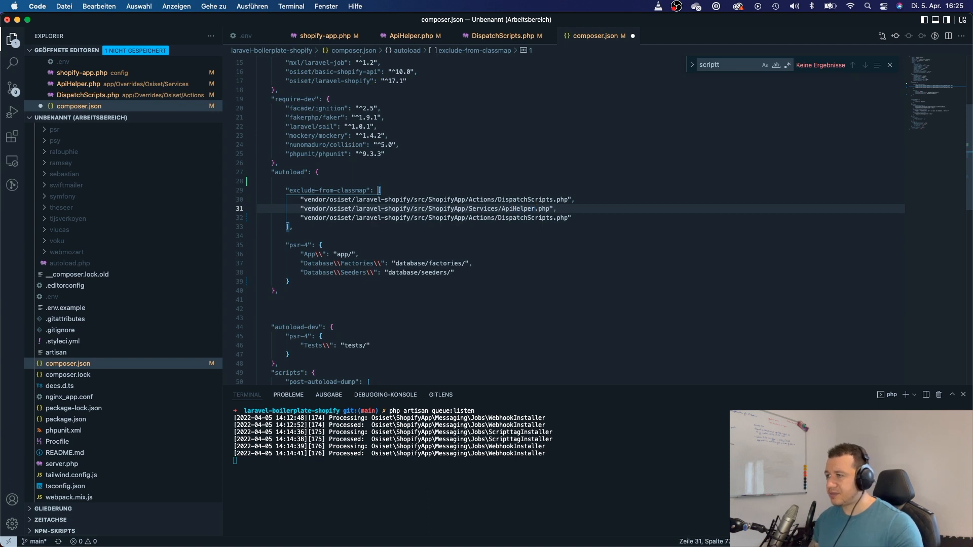
Change the third exclusion entry to the vendor Contracts/ApiHelper.php path.
key(alt+shift+Left)
key(super+c)
key(Down)
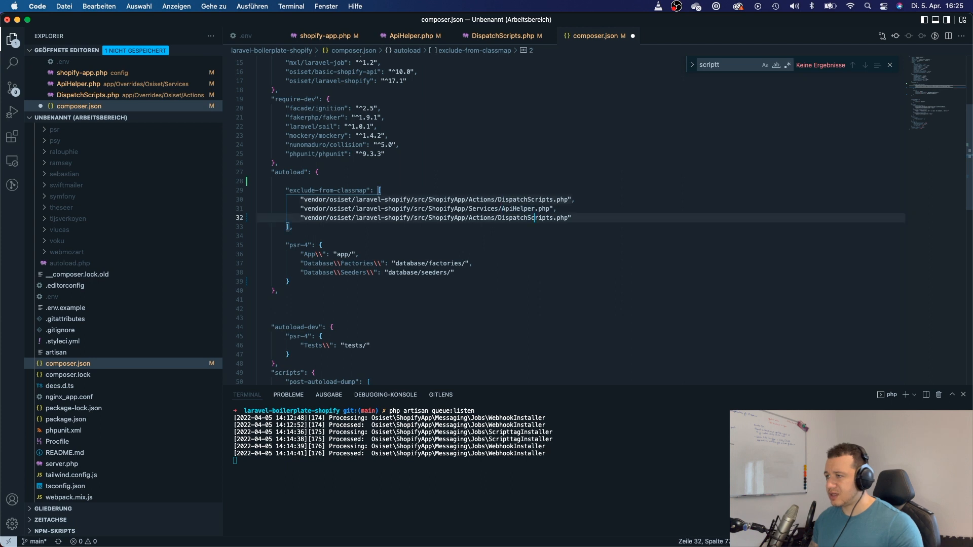
key(alt+shift+Left)
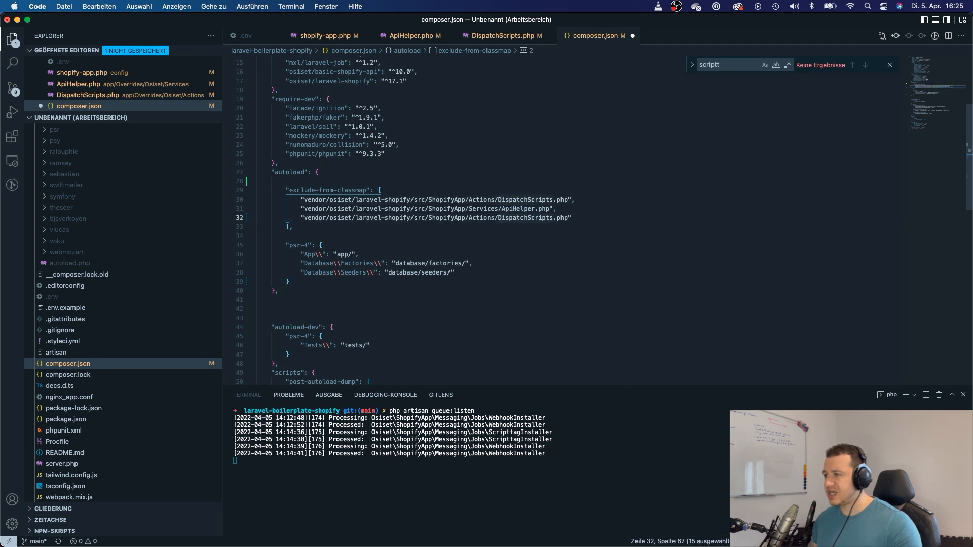
key(super+v)
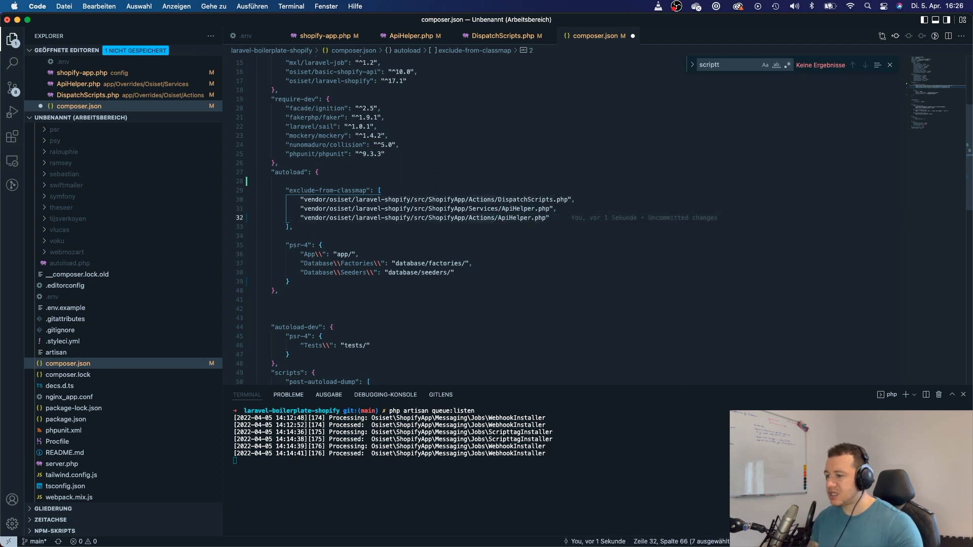
text(Contracts)
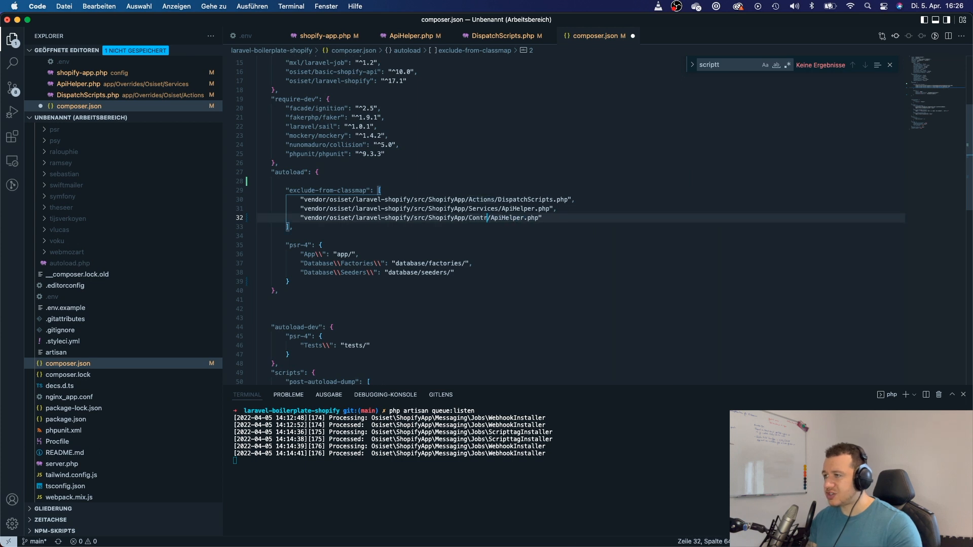
text(s)
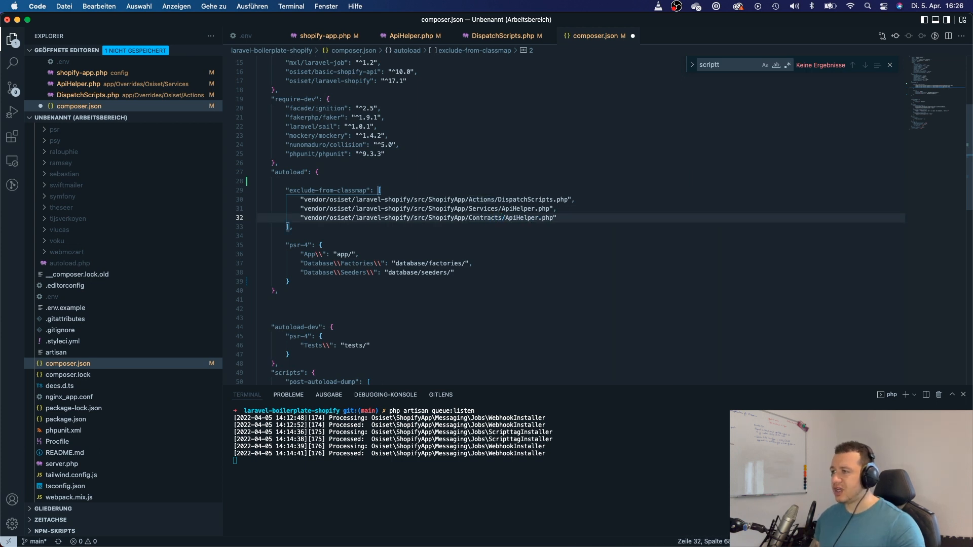
key(End)
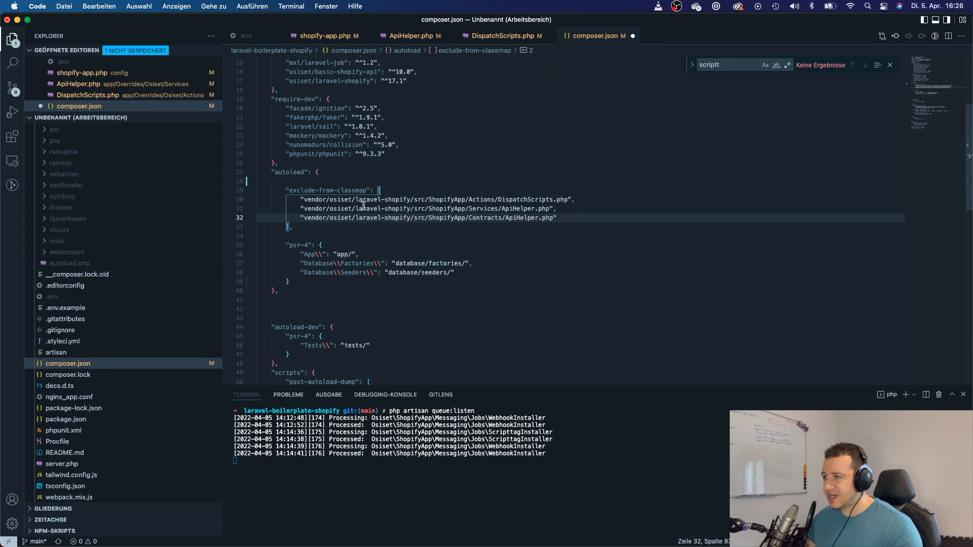
scroll(520, 219, down, 1)
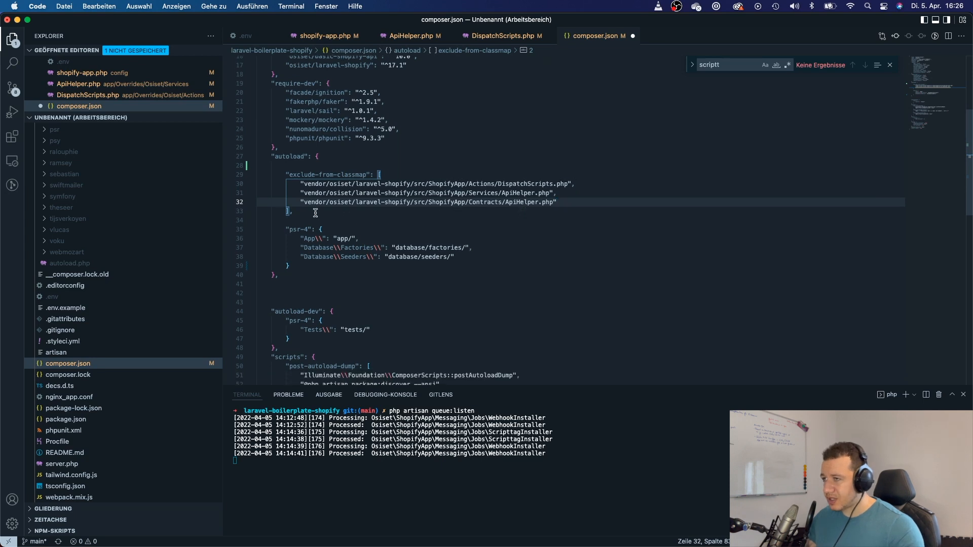
click(409, 216)
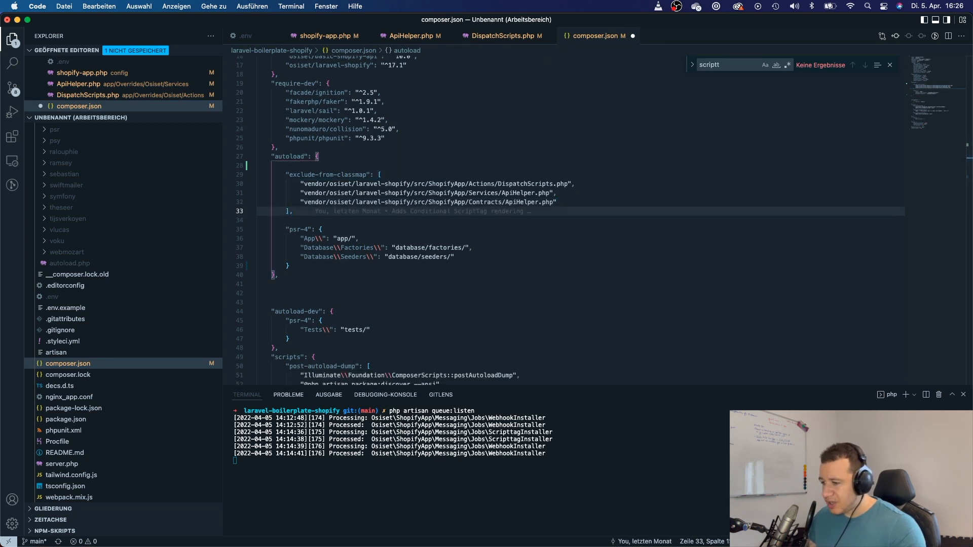
Add a files array to autoload with an app/Overrides/Osiset path line duplicated into three entries.
click(342, 220)
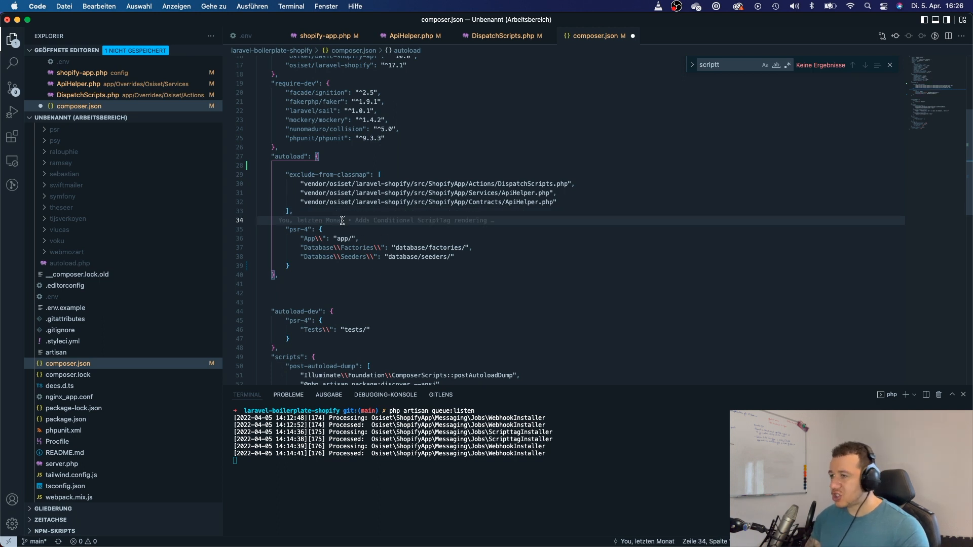
key(BackSpace)
click(313, 256)
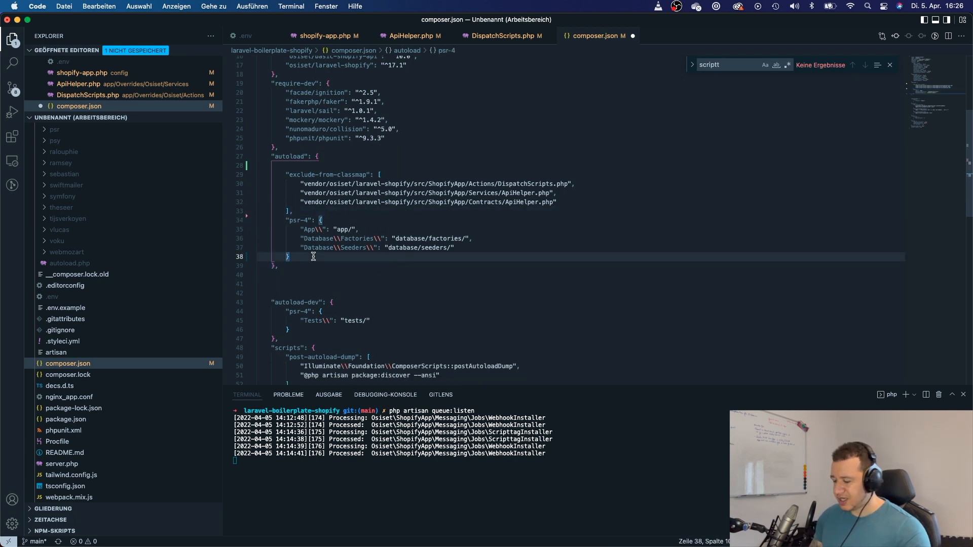
text(,)
key(Return)
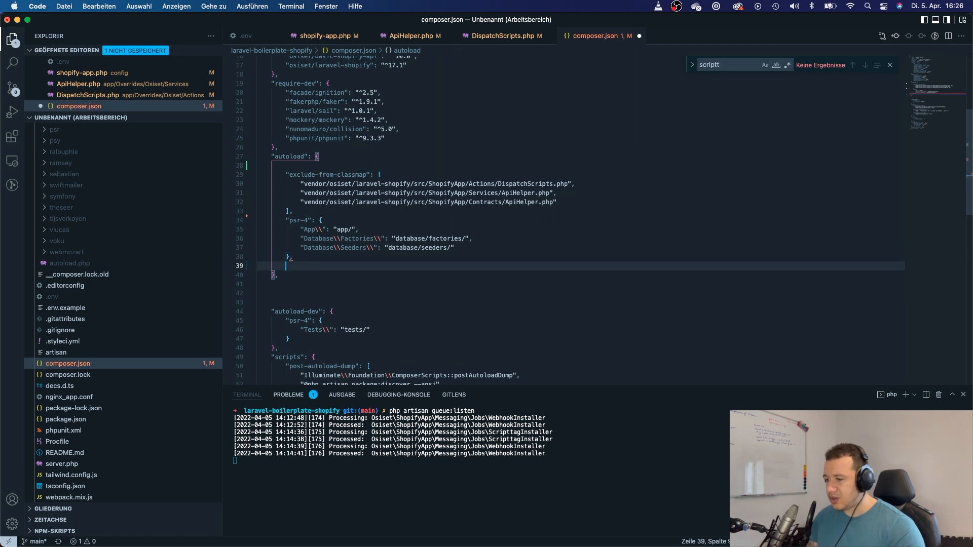
text("file)
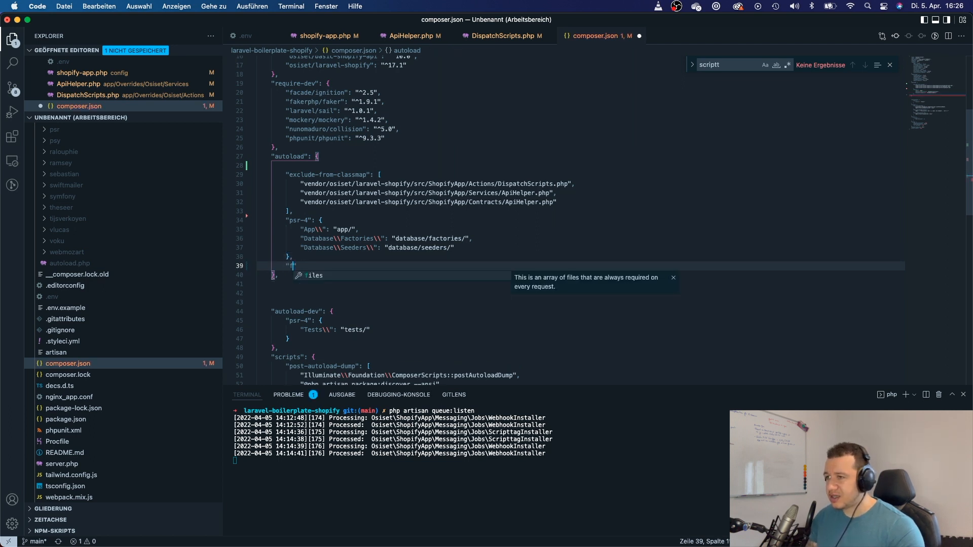
key(Return)
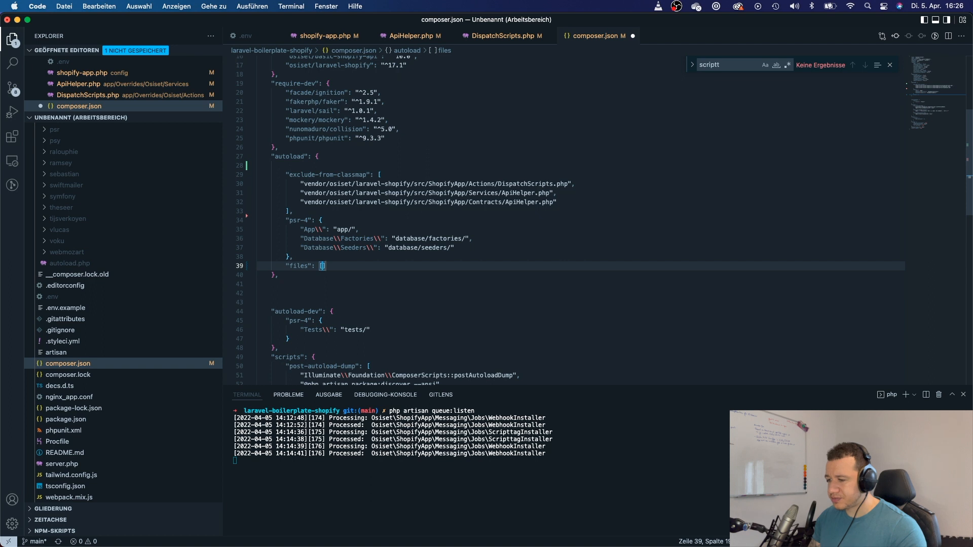
key(Return)
scroll(288, 283, down, 3)
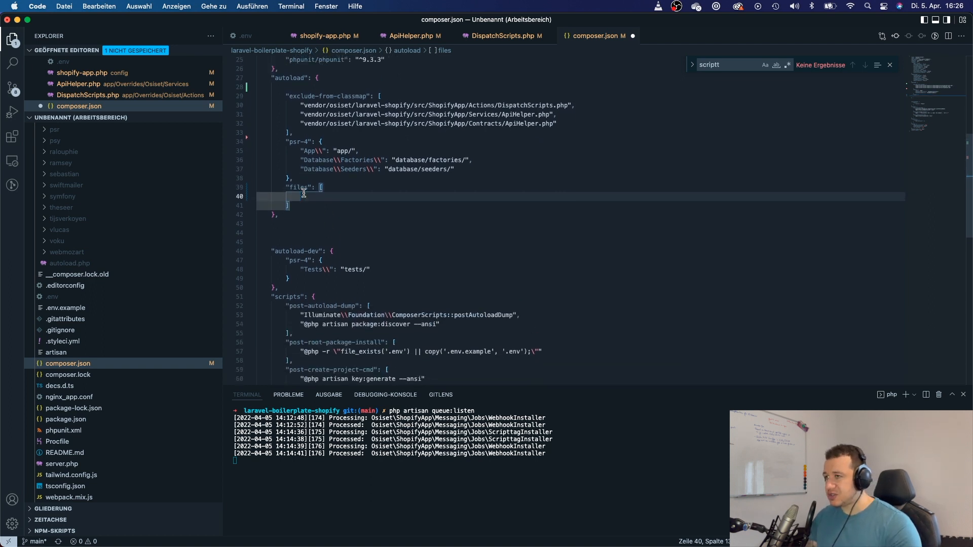
text(app)
key(alt+shift+Left)
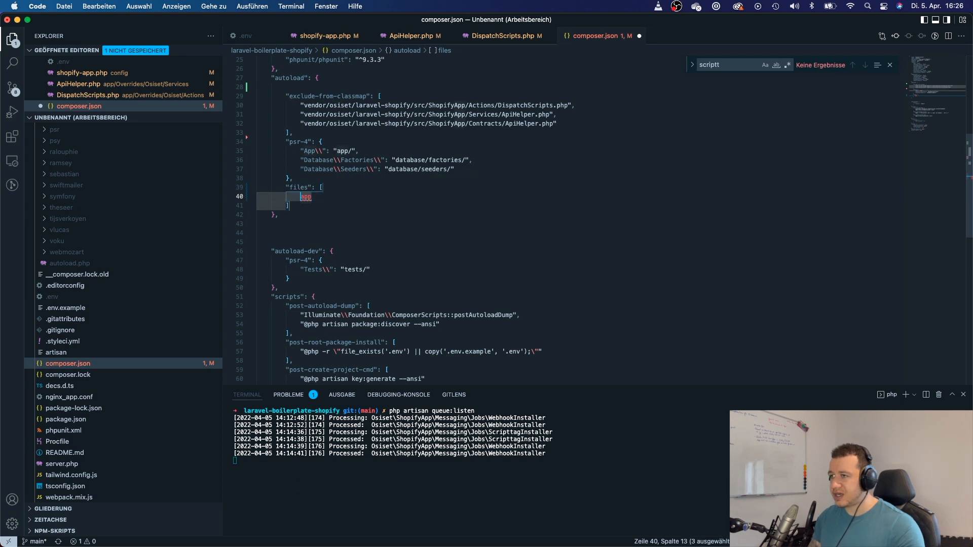
text("app)
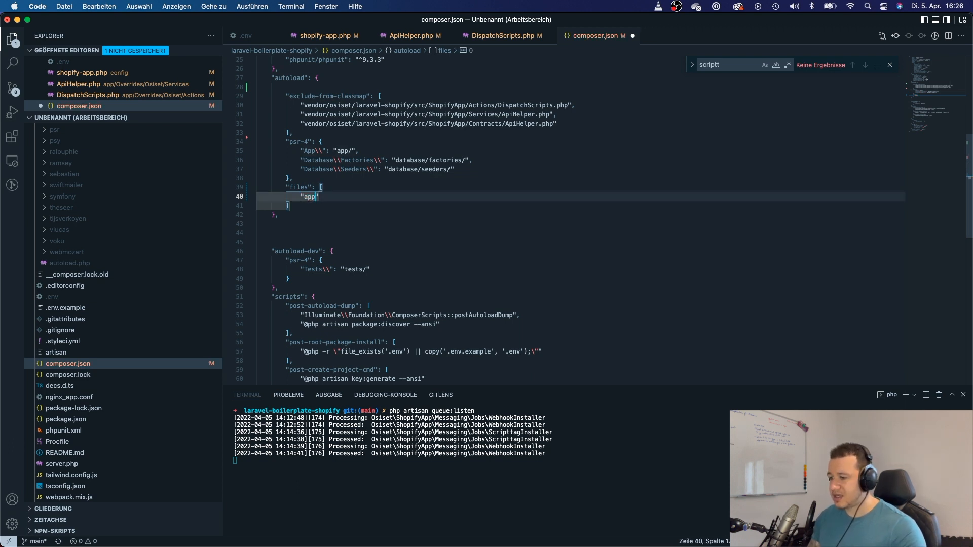
text(/Overrides)
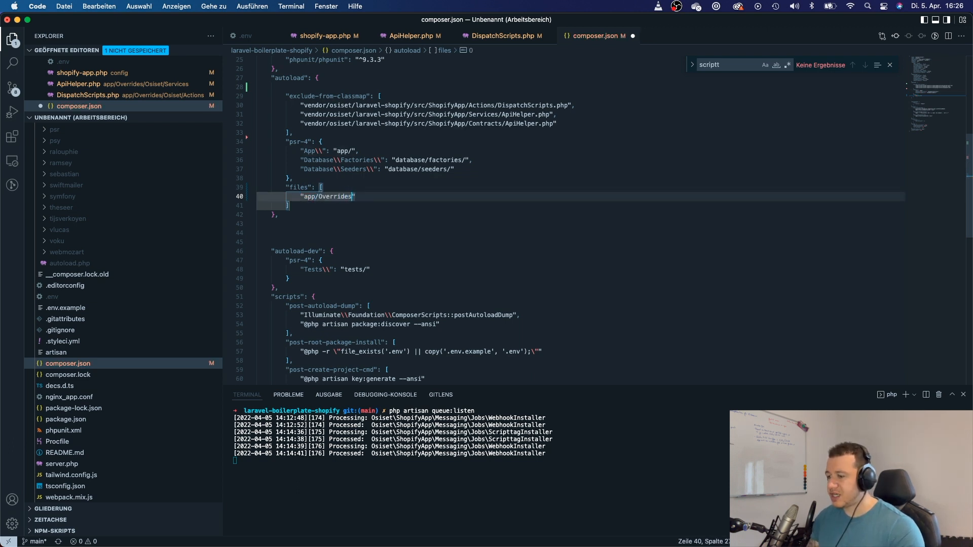
text(/Os)
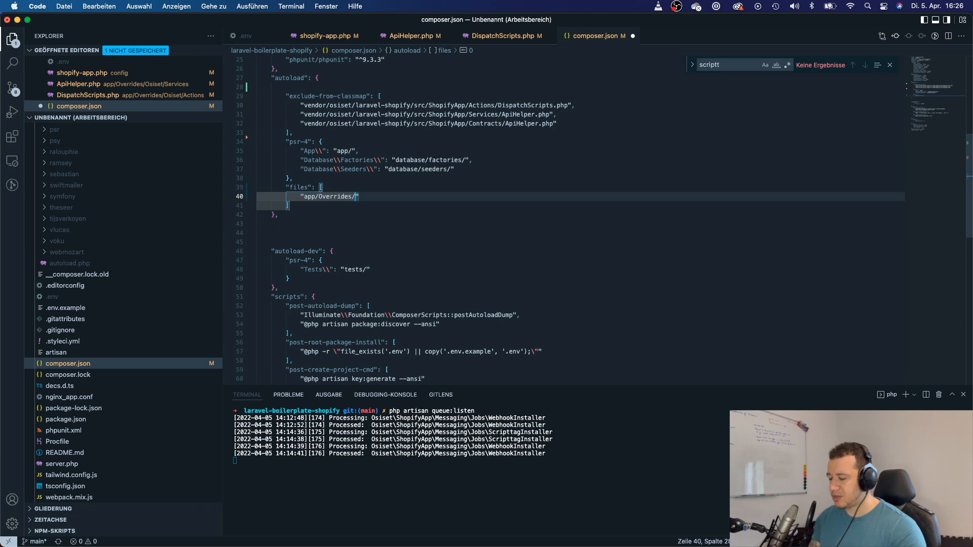
text(iset)
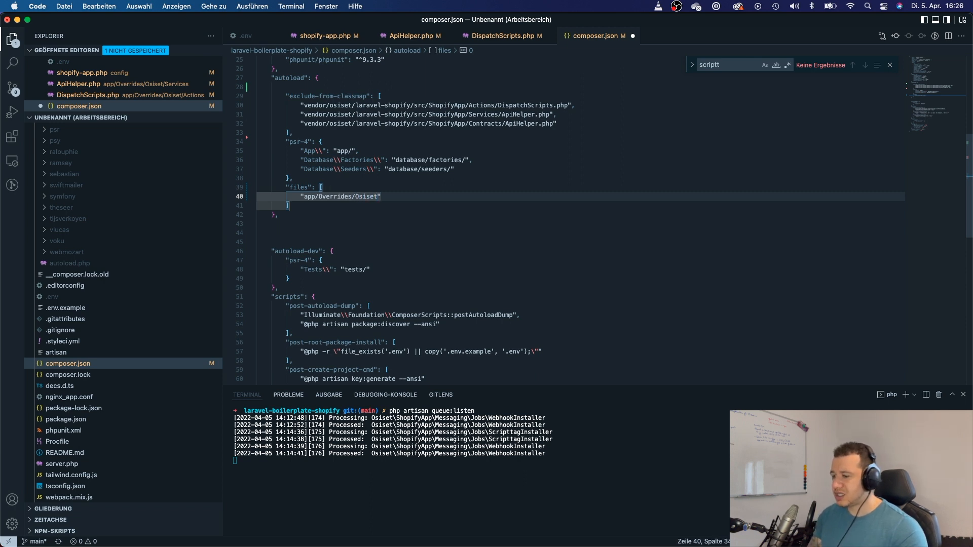
text(Dis)
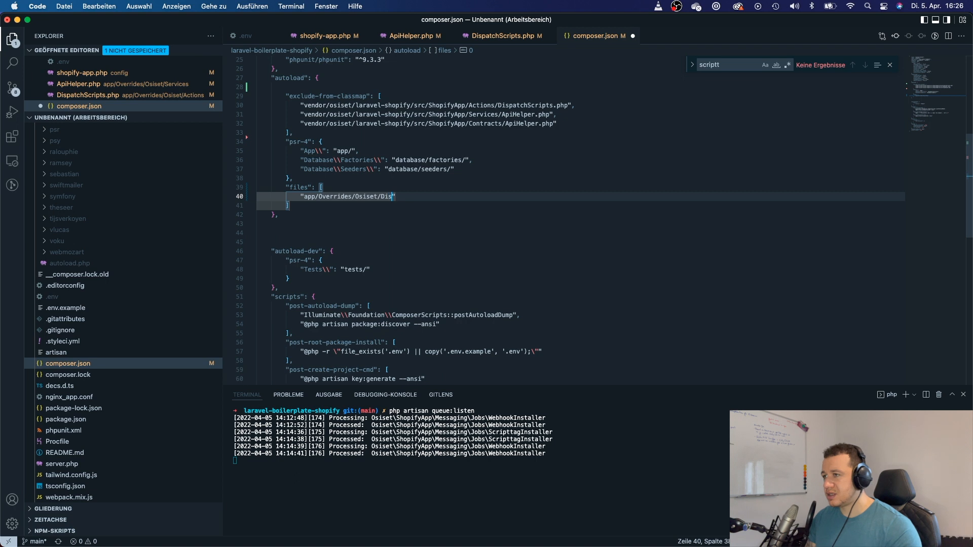
text(tch)
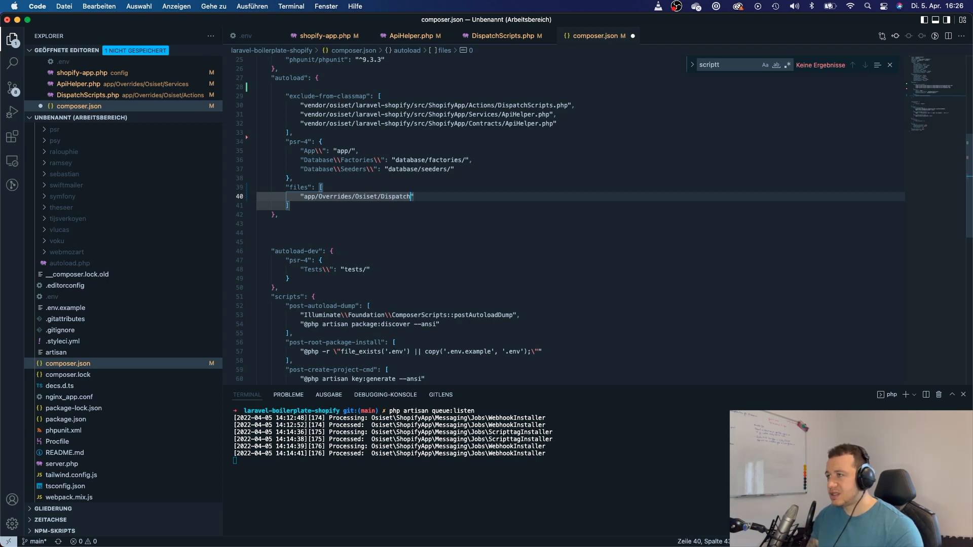
text(ip)
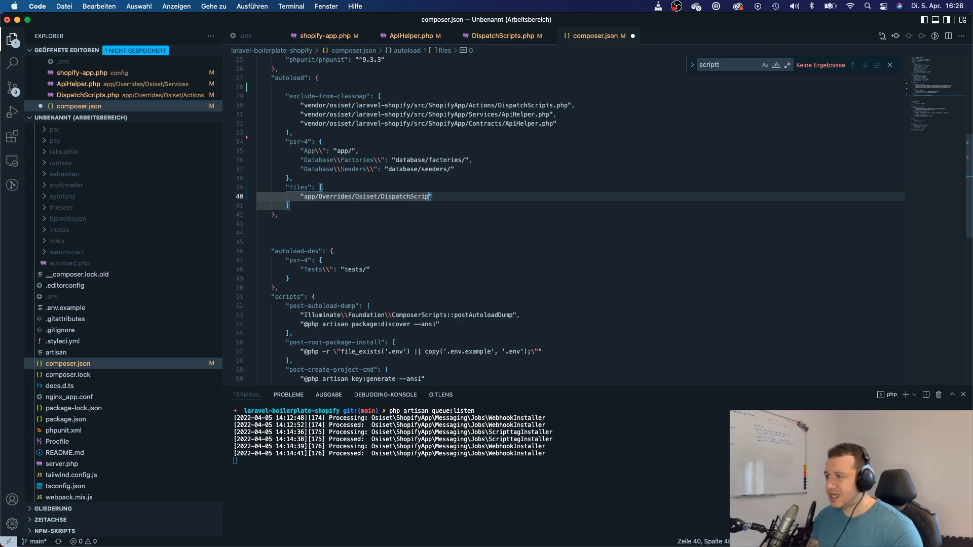
text(.php)
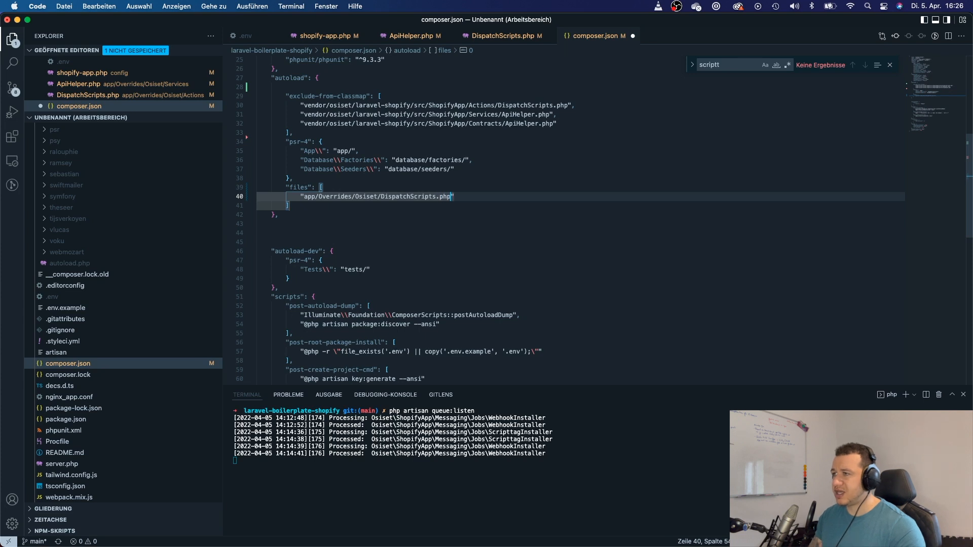
key(shift+alt+Up)
text(,)
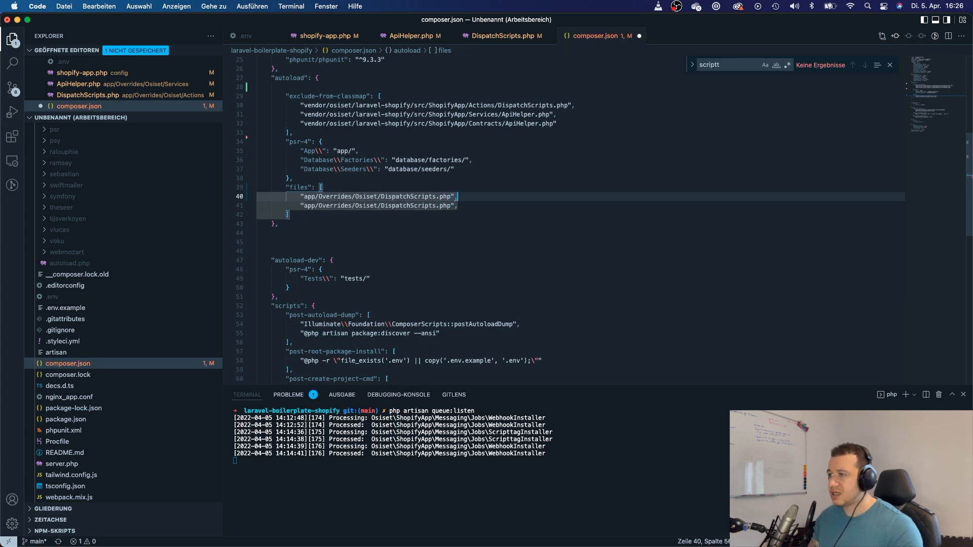
key(shift+alt+Up)
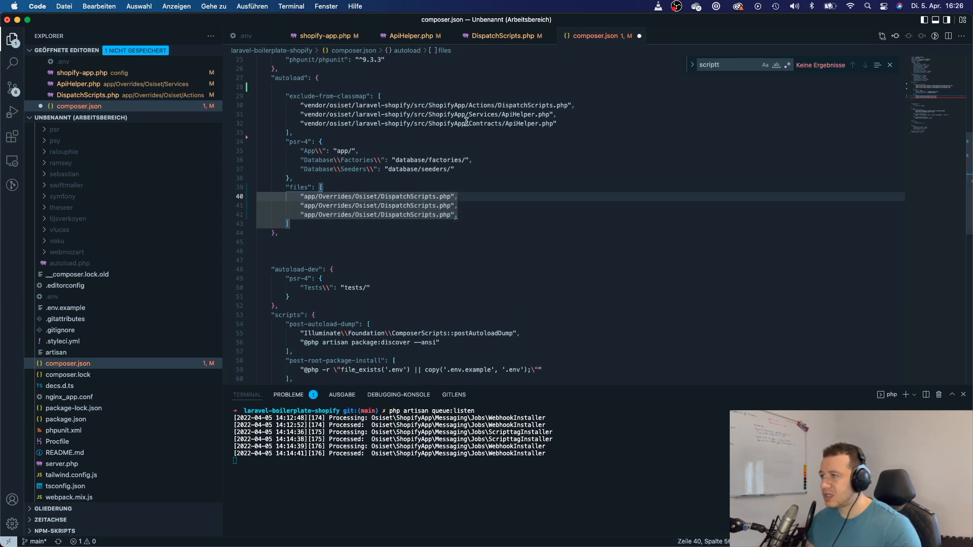
Point the first two files entries to Actions/DispatchScripts.php and Services/ApiHelper.php.
drag(467, 114, 536, 115)
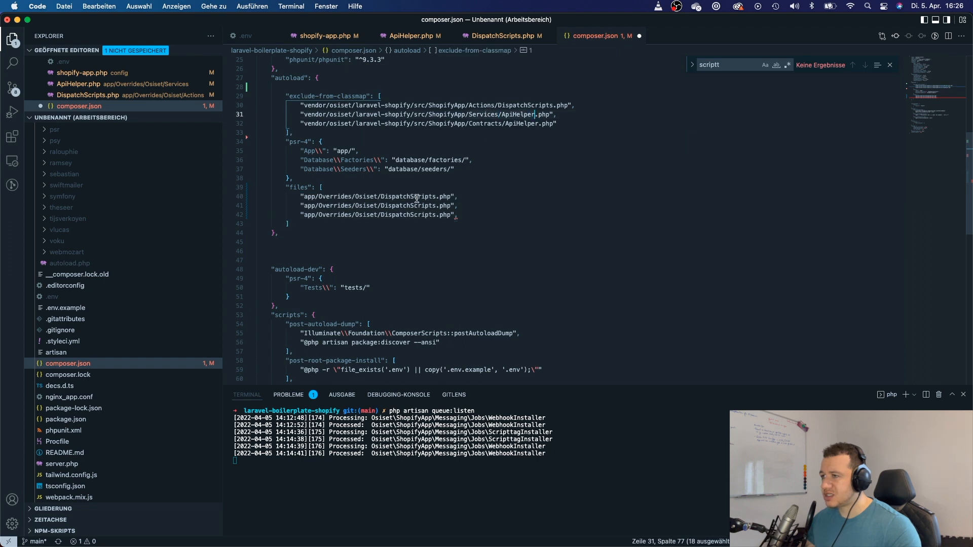
click(378, 197)
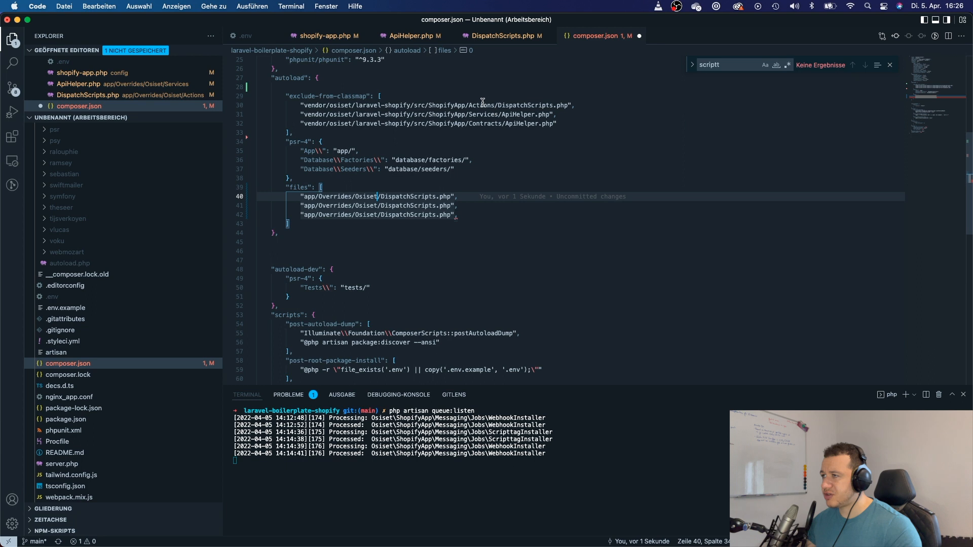
drag(469, 105, 553, 105)
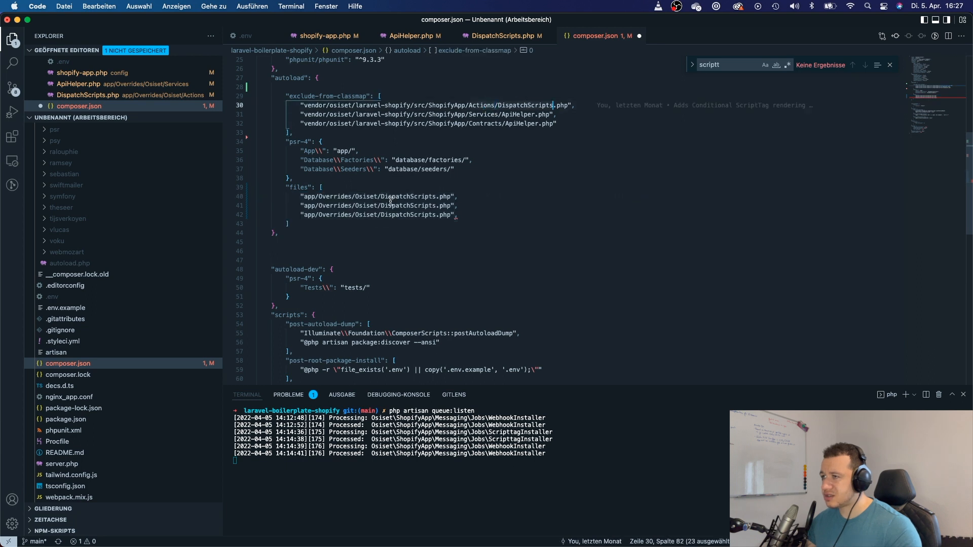
key(super+c)
double_click(410, 196)
key(super+v)
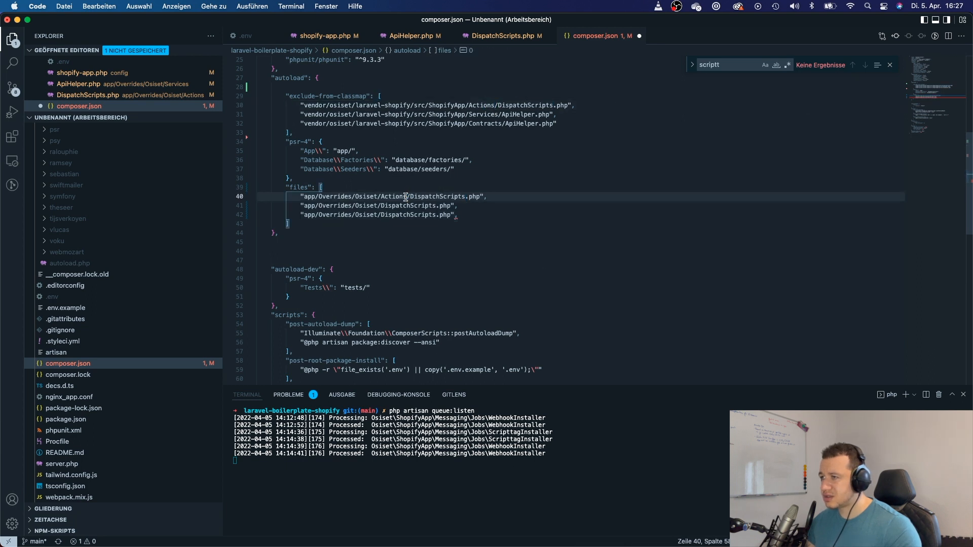
drag(470, 114, 536, 114)
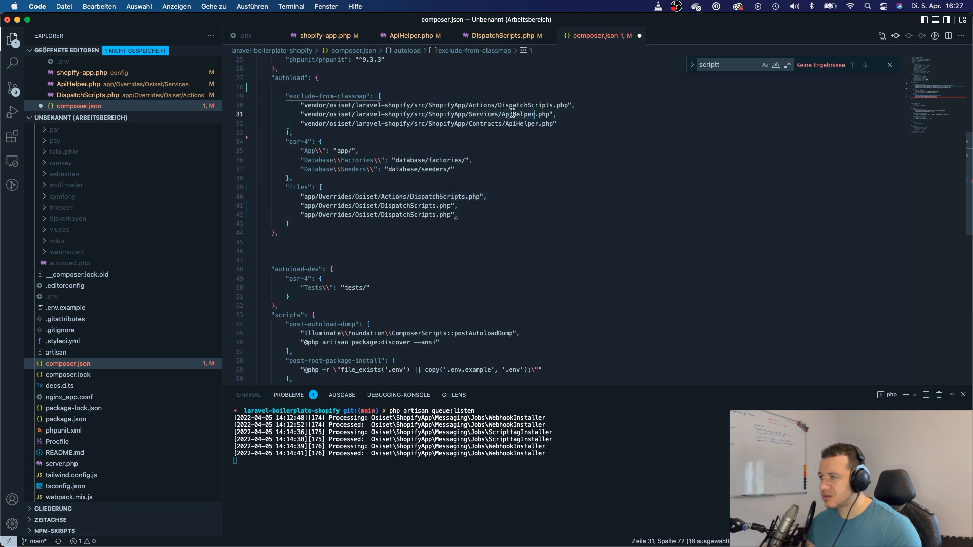
key(super+c)
double_click(411, 205)
key(super+v)
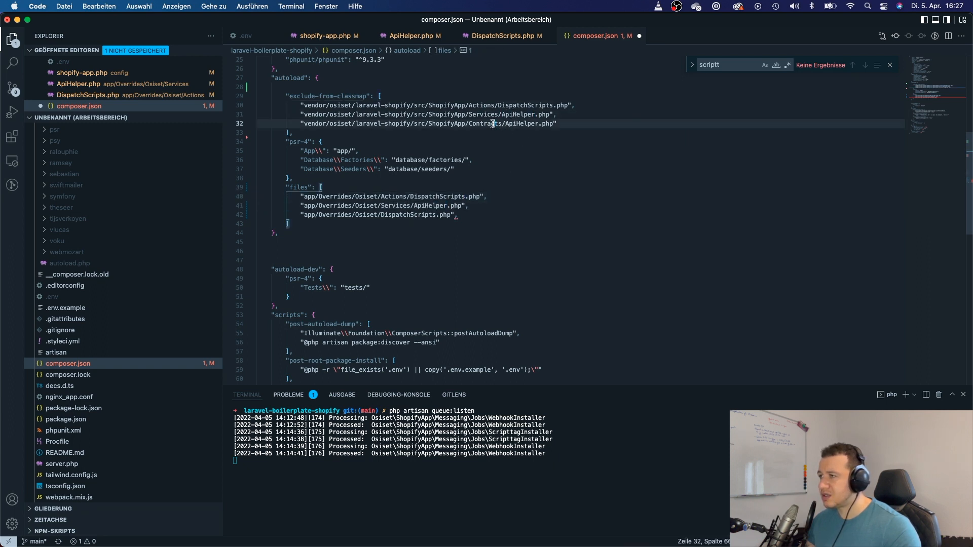
Point the third entry to Contracts/ApiHelper.php, drop the trailing comma and save composer.json.
drag(469, 123, 540, 123)
key(super+c)
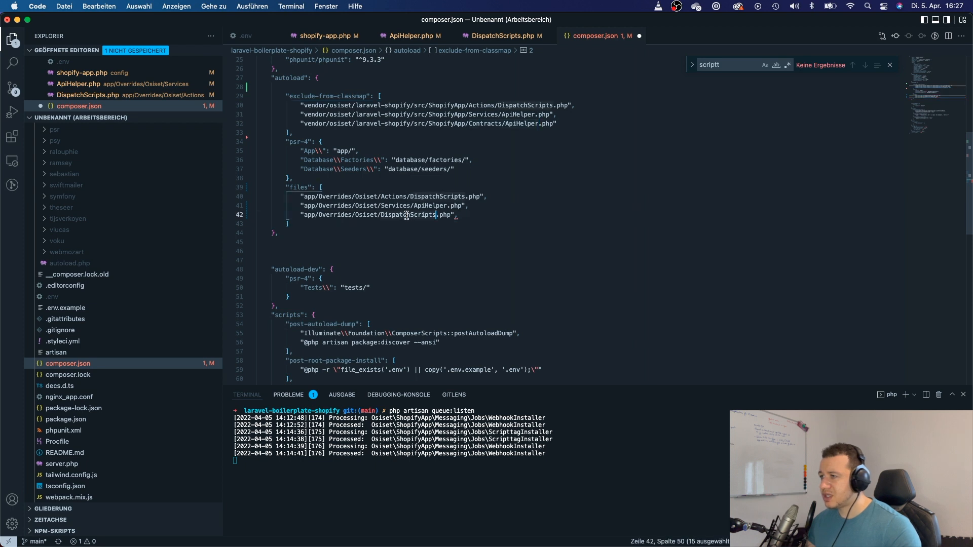
double_click(406, 216)
key(super+v)
key(BackSpace)
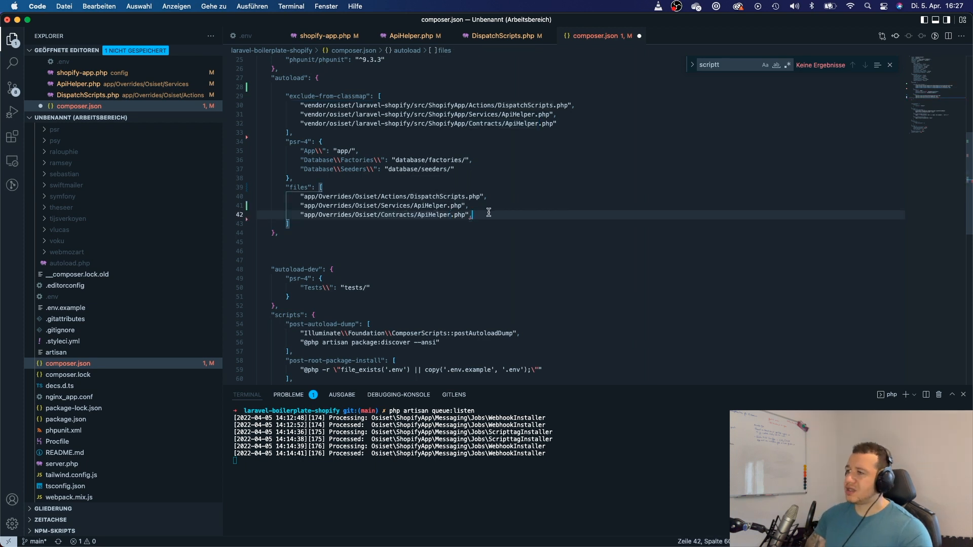
key(super+s)
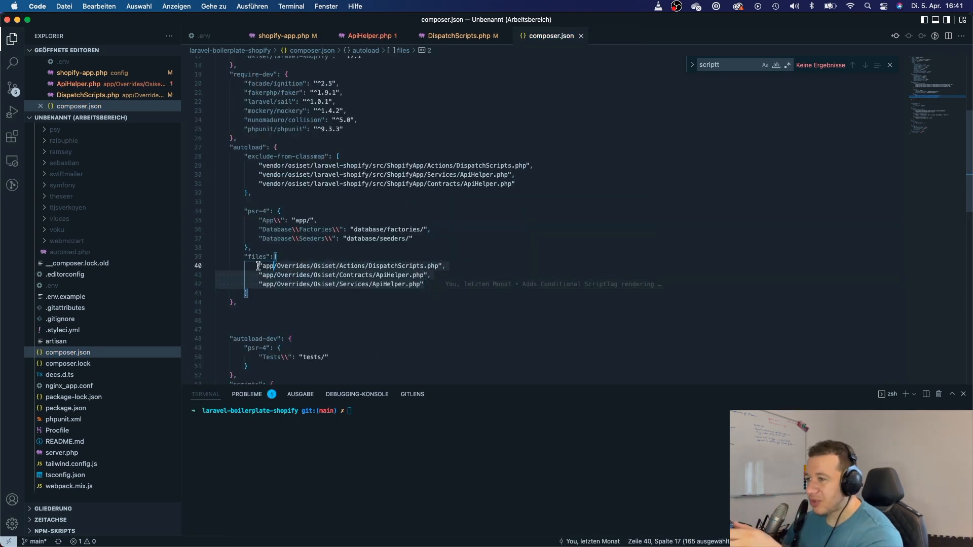
Review the files and exclude-from-classmap entries, then move to the terminal to reinstall osiset/laravel-shopify.
drag(436, 284, 215, 266)
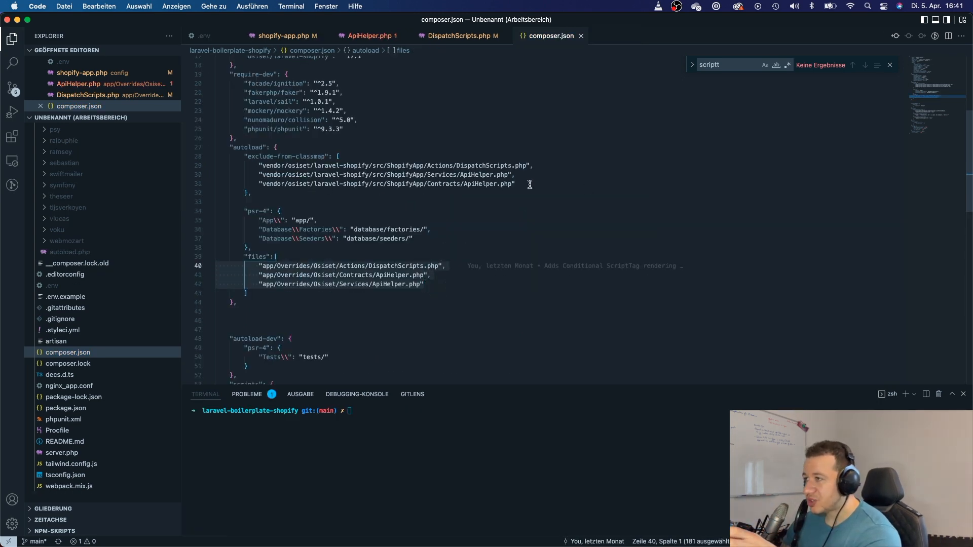
drag(525, 185, 183, 164)
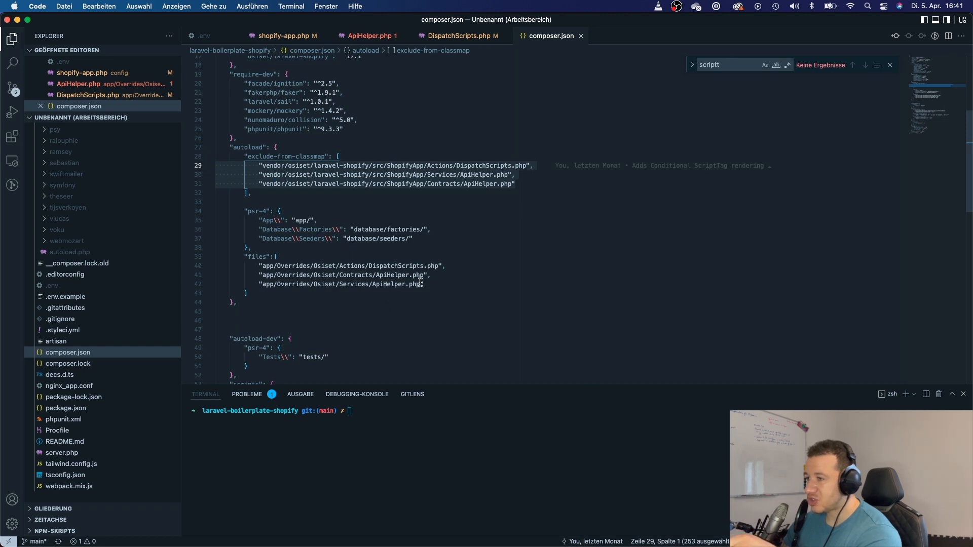
drag(425, 284, 200, 266)
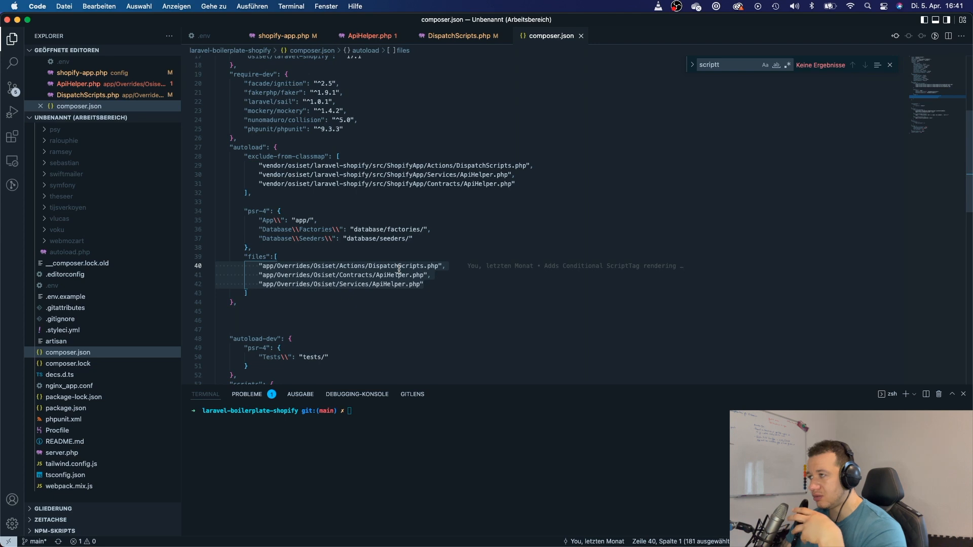
click(449, 432)
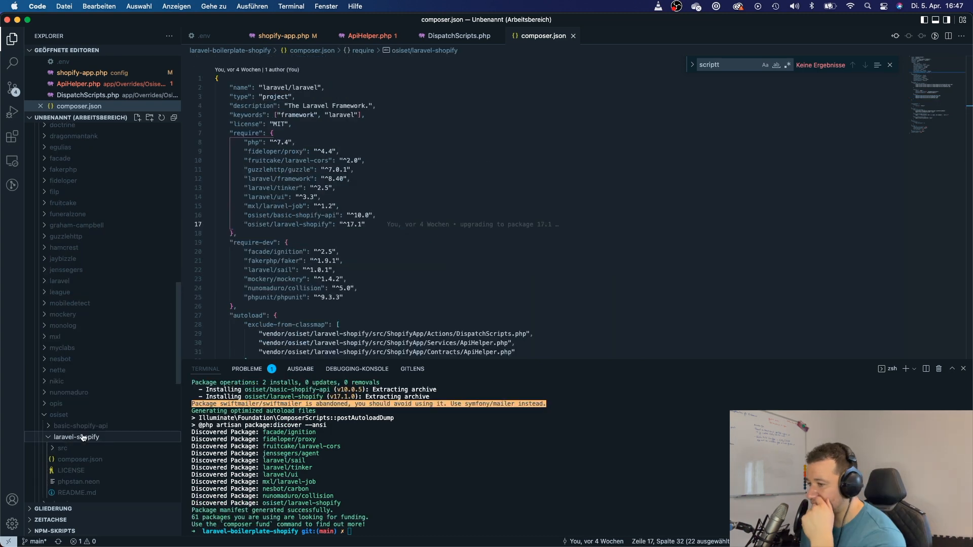
scroll(83, 437, down, 5)
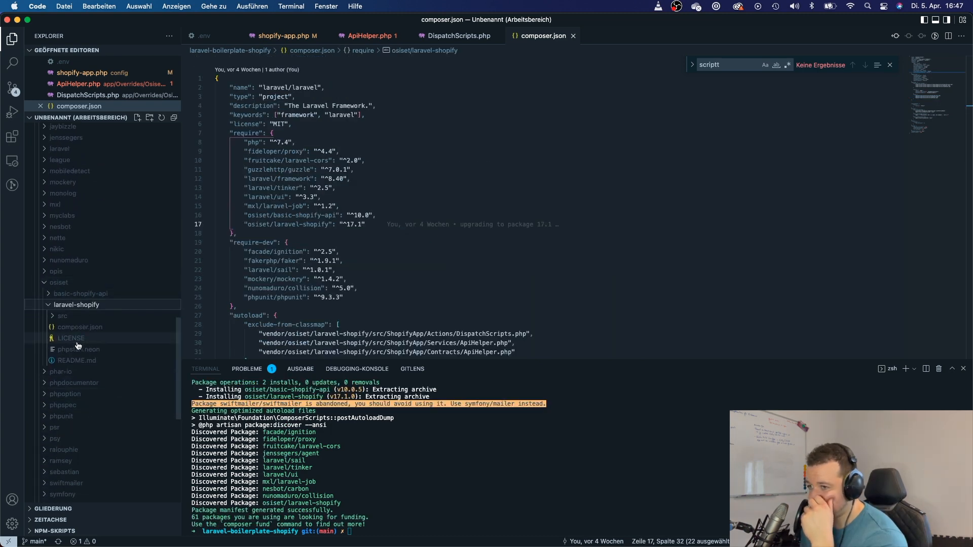
Review the reinstalled vendor laravel-shopify src/Services/ApiHelper.php.
click(68, 316)
scroll(93, 400, down, 2)
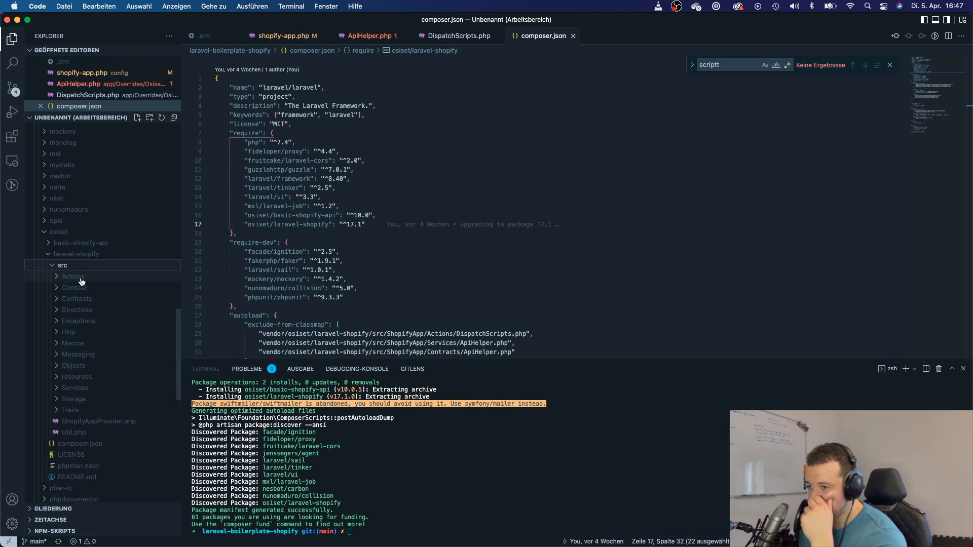
click(84, 390)
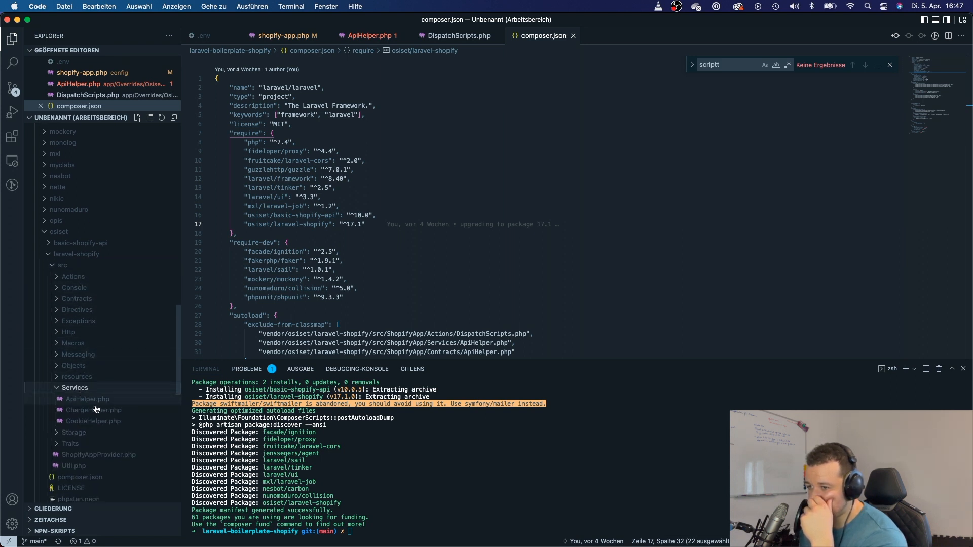
click(91, 401)
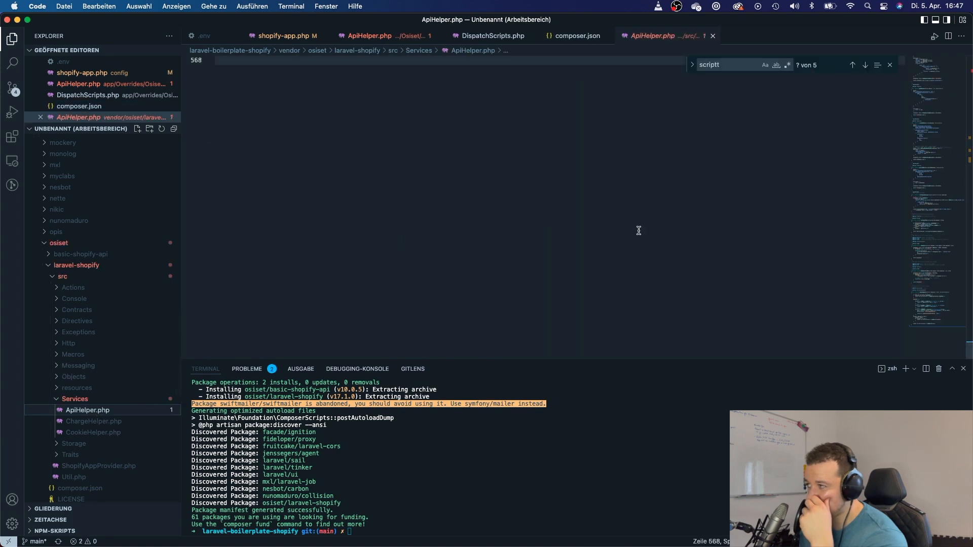
mouse_move(932, 339)
mouse_down()
mouse_move(915, 188)
mouse_move(920, 61)
mouse_up()
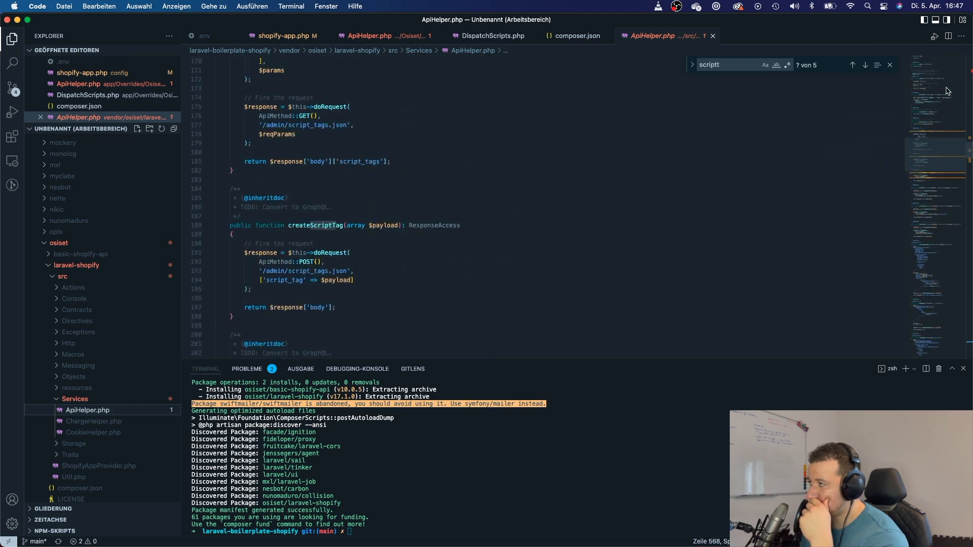
Collapse the vendor folders, close both ApiHelper.php tabs and switch to the browser.
click(74, 399)
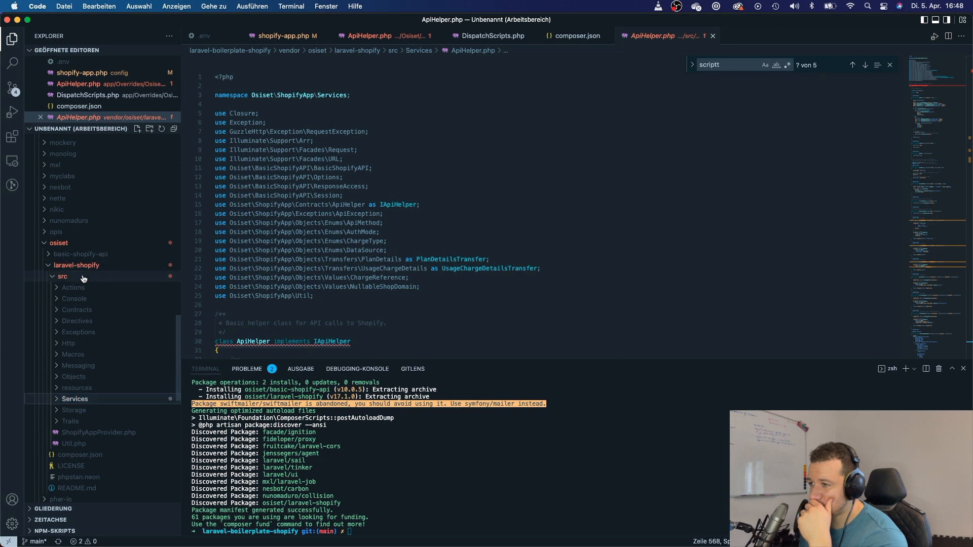
click(68, 265)
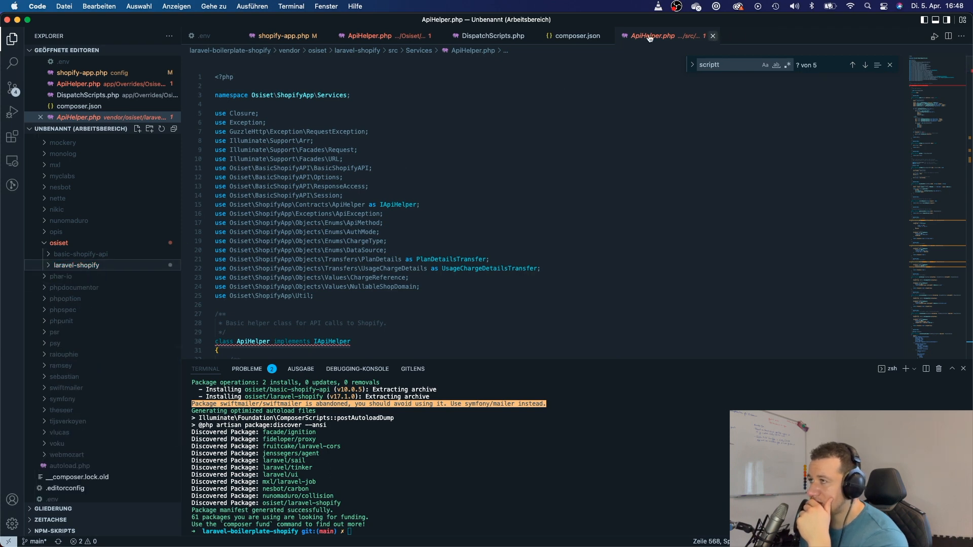
click(712, 36)
click(370, 36)
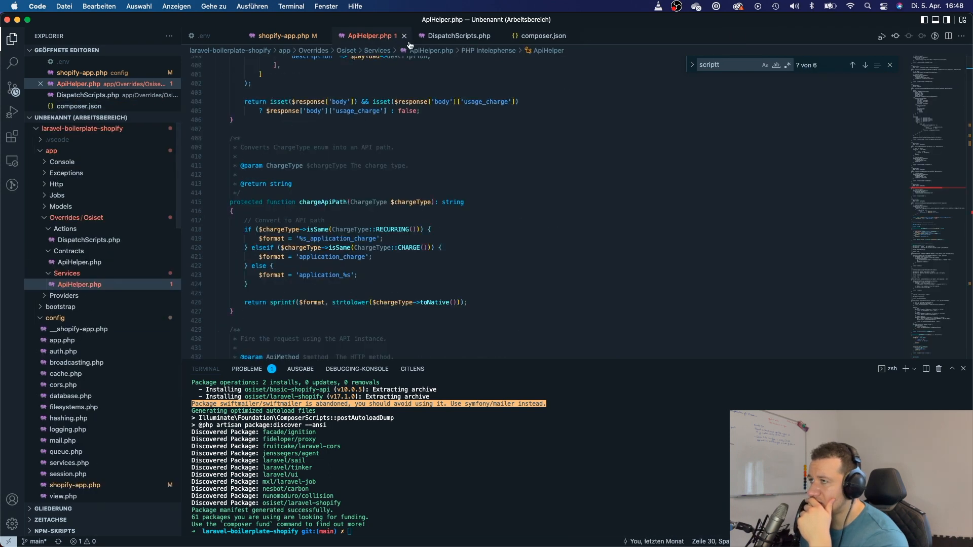
click(404, 36)
key(super+Tab)
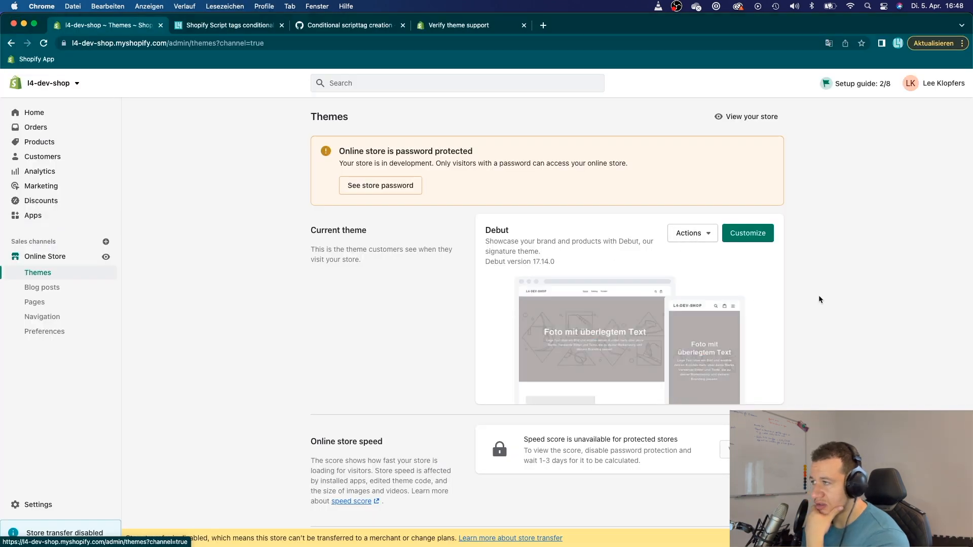
scroll(614, 387, down, 5)
Publish the Dawn theme in place of Debut from the Theme library.
click(688, 271)
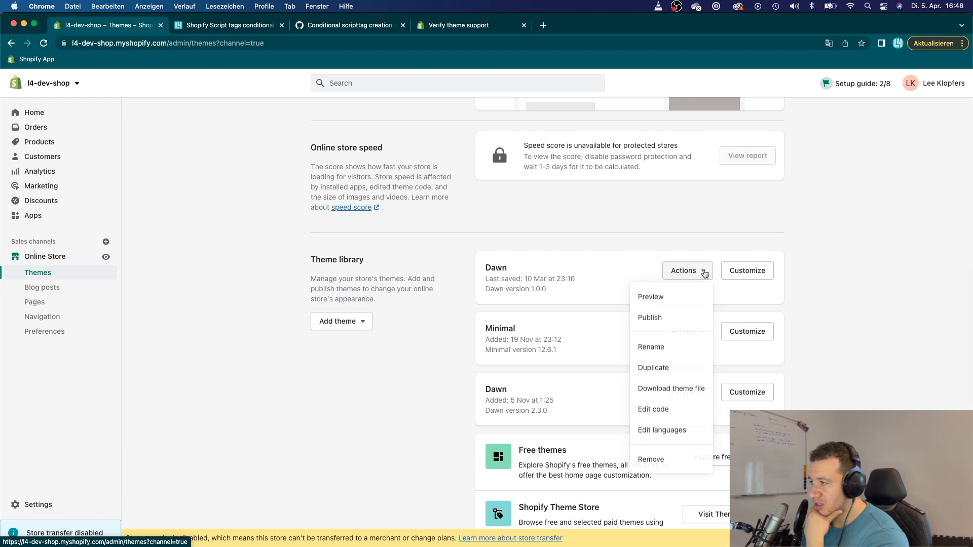
click(651, 318)
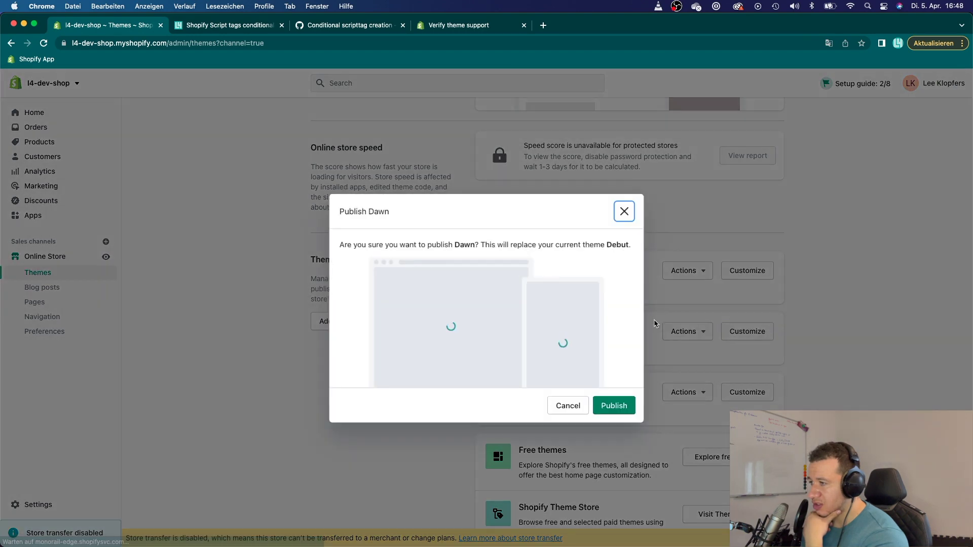
click(614, 406)
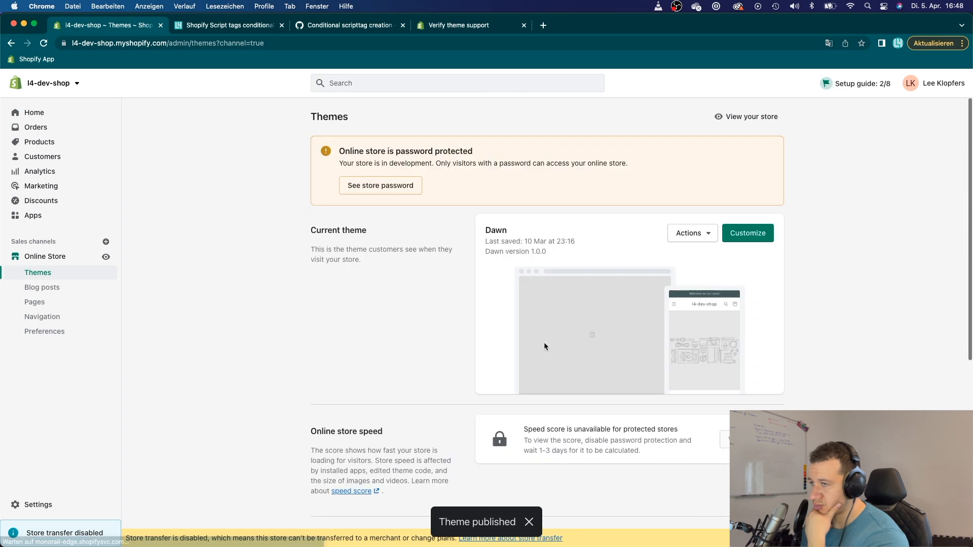
Launch the local Shopify app from the Apps page and return to the editor.
click(32, 216)
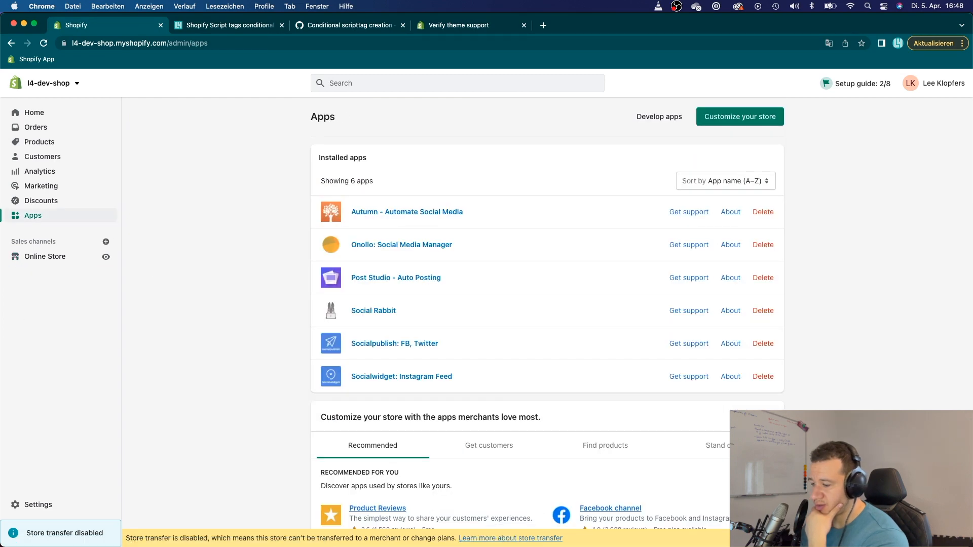
click(56, 59)
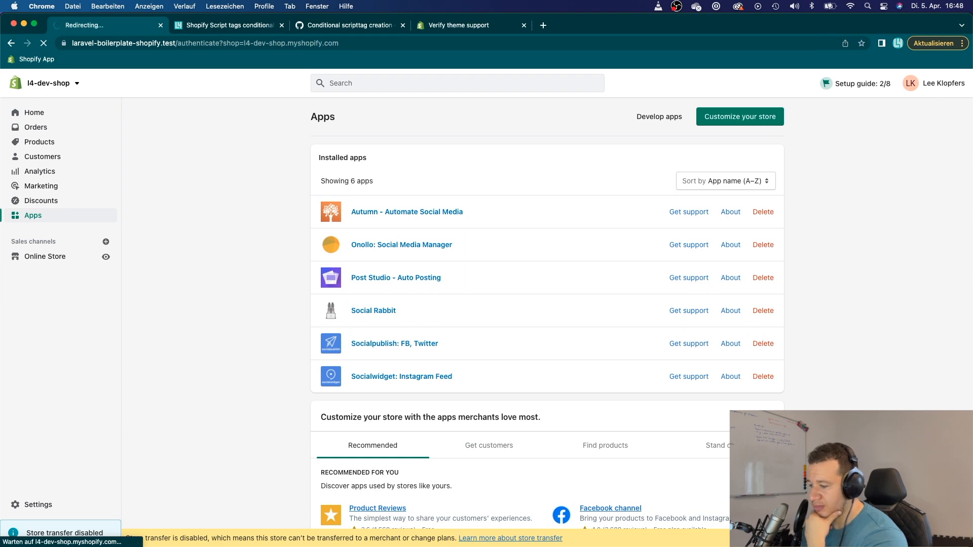
key(super+Tab)
Run php artisan queue:listen in the terminal and switch back to the browser.
click(541, 494)
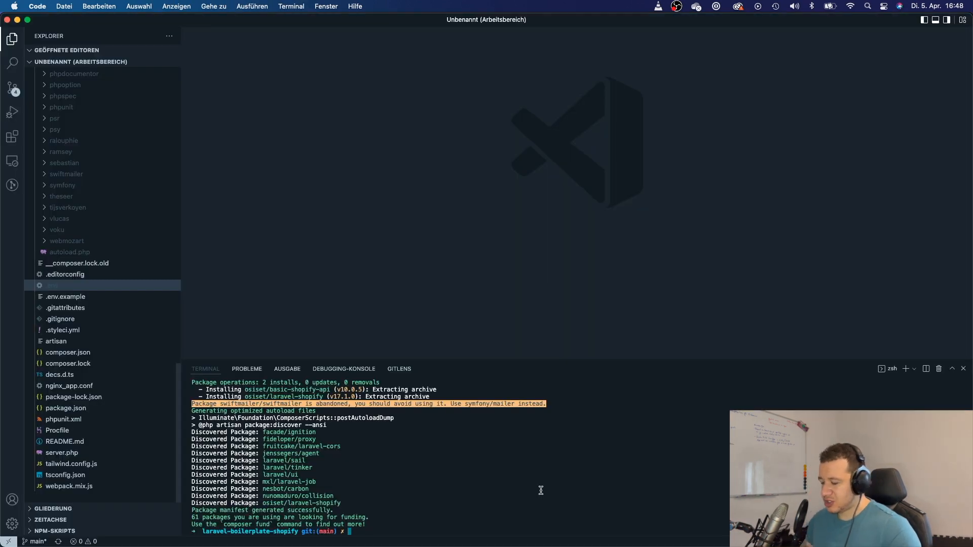
text(php artisan queue:listen)
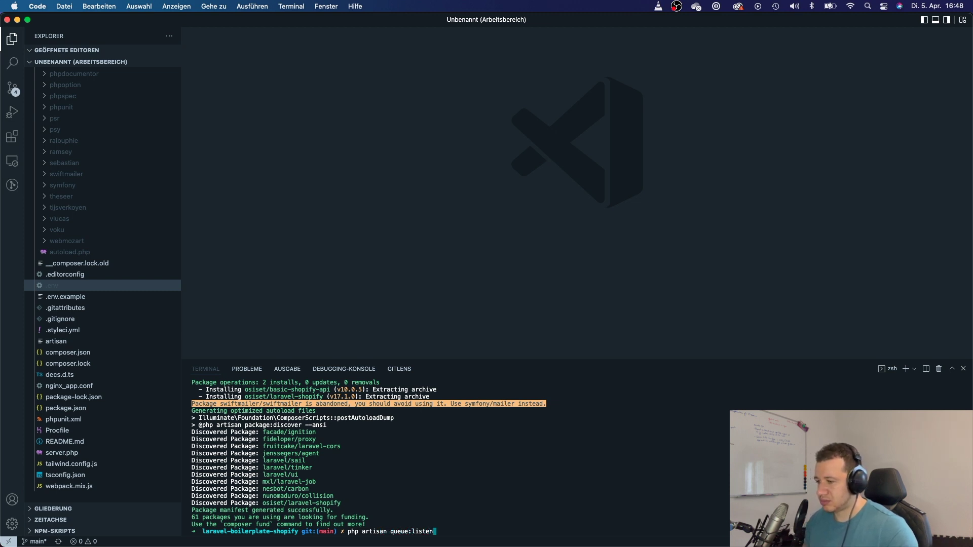
key(Return)
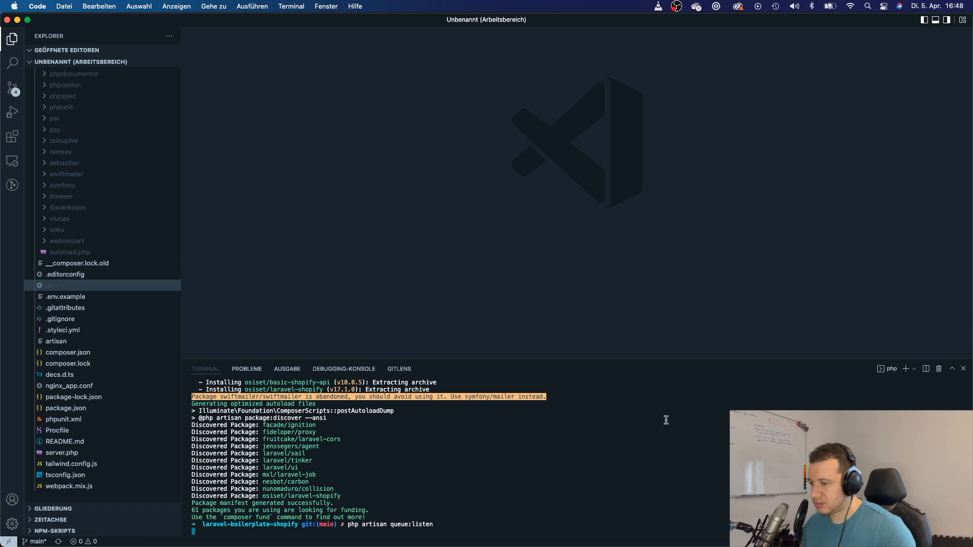
key(super+Tab)
Install the unlisted Buy Button Animation app and watch the WebhookInstaller queue job.
click(666, 124)
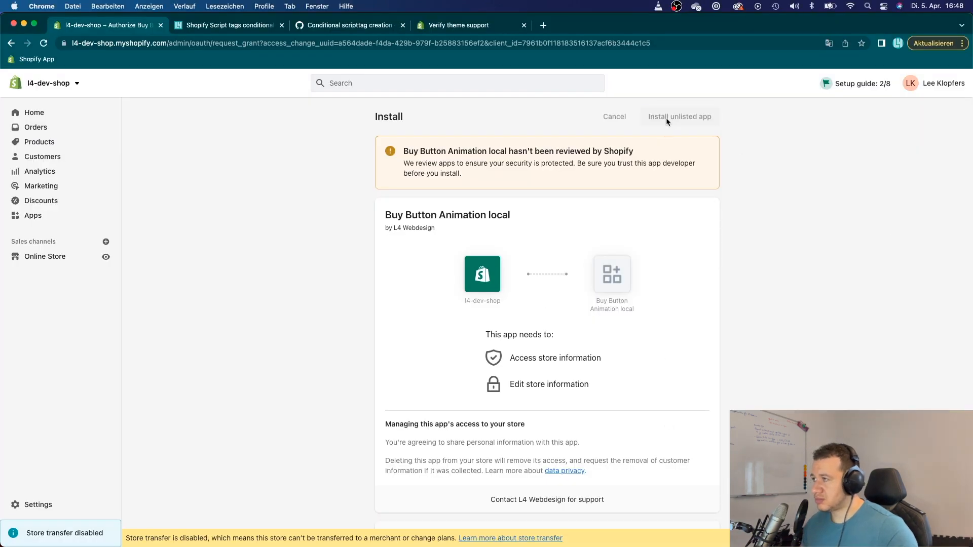
key(super+Tab)
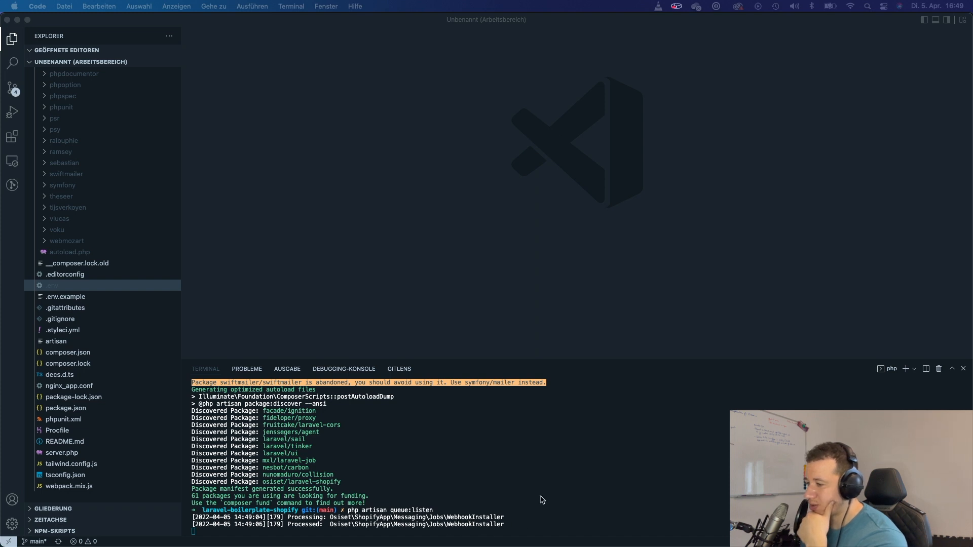
key(super+Tab)
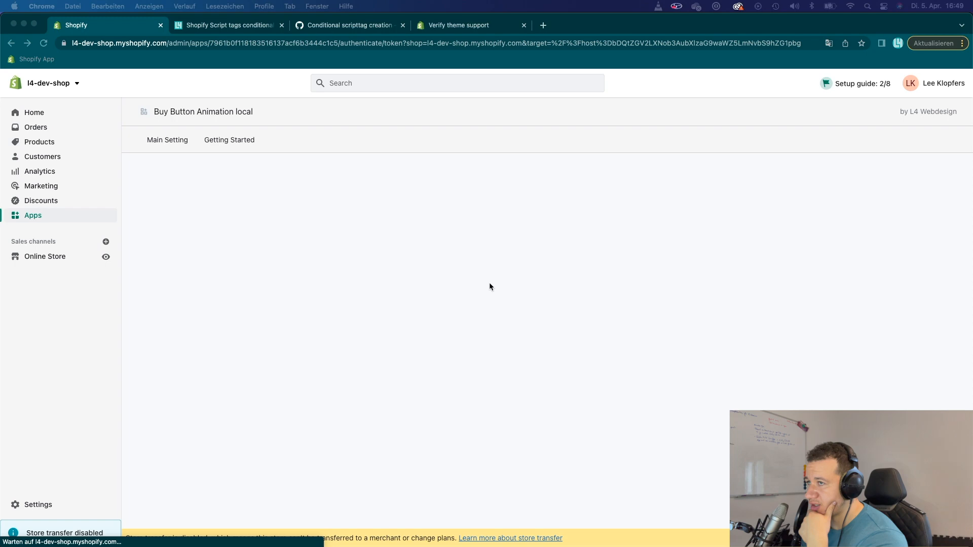
scroll(479, 281, down, 5)
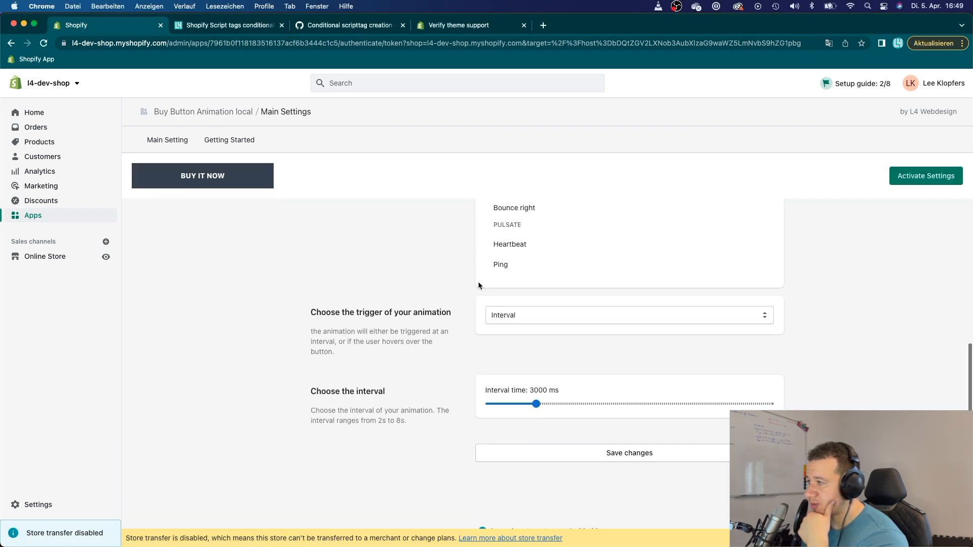